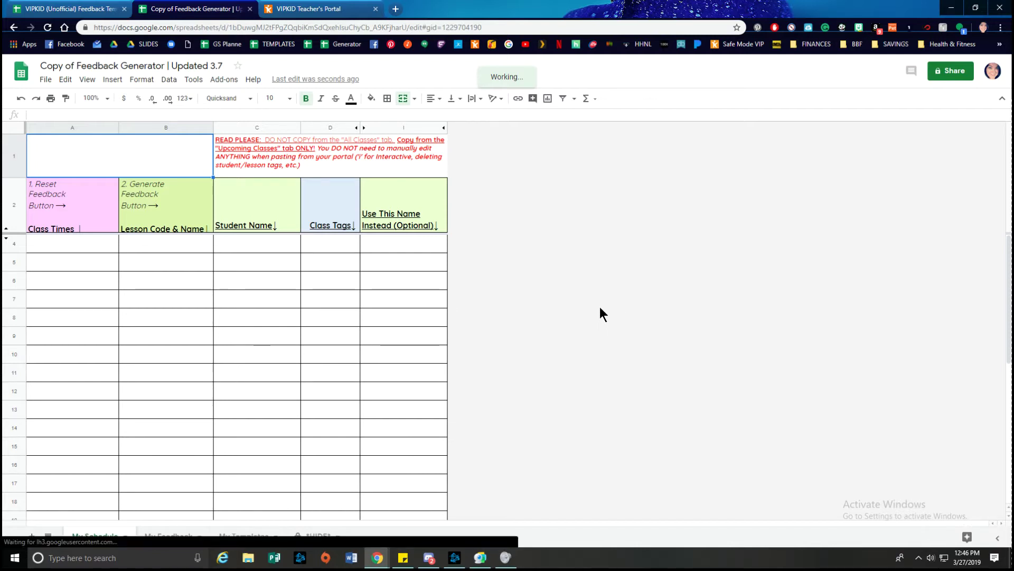
# Switch to the VIPKID Teacher's Portal page listing the upcoming classes.
pyautogui.click(311, 14)
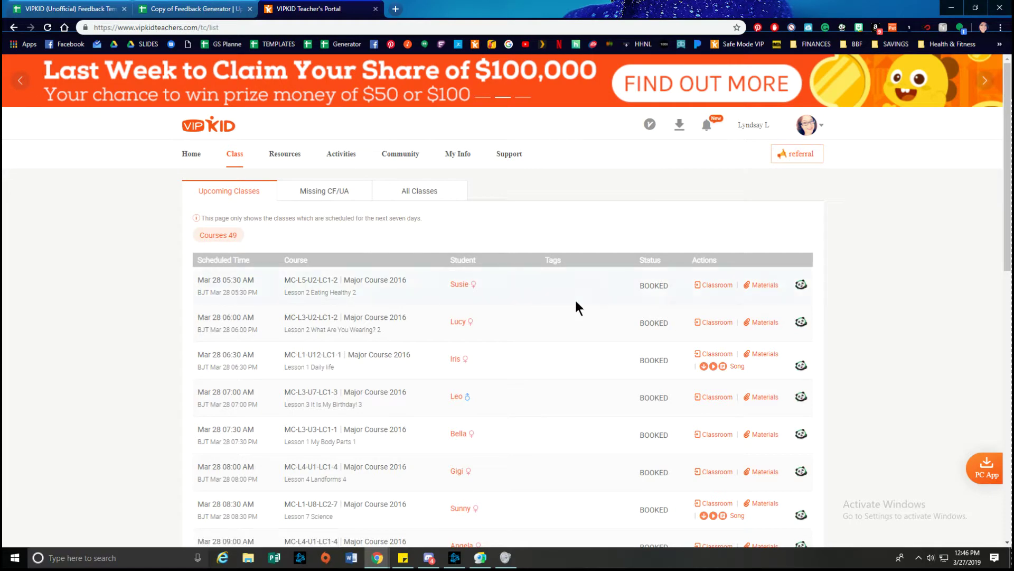
pyautogui.moveTo(281, 293); pyautogui.dragTo(506, 366)
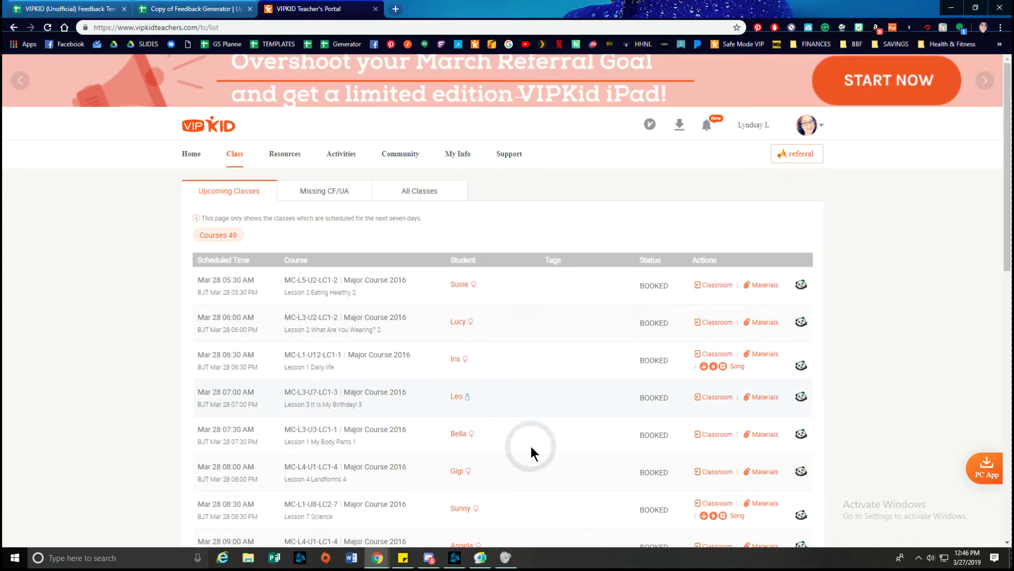
pyautogui.moveTo(530, 449); pyautogui.dragTo(182, 283)
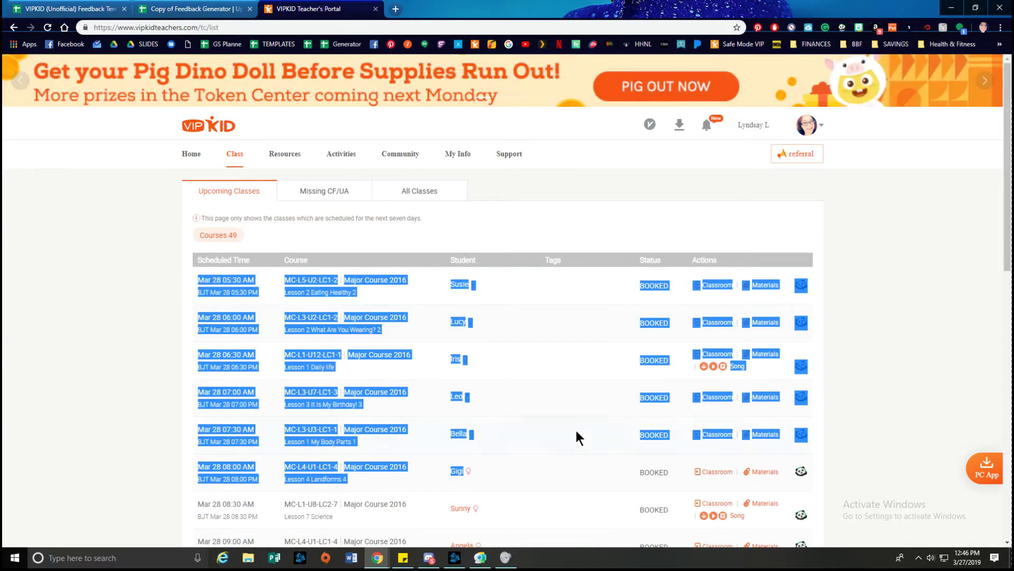
pyautogui.scroll(-3, 573, 422)
pyautogui.click(494, 294)
# Copy the four upcoming classes scheduled from Mar 29 06:00 AM through 07:30 AM, from class time through student name.
pyautogui.scroll(-2, 507, 280)
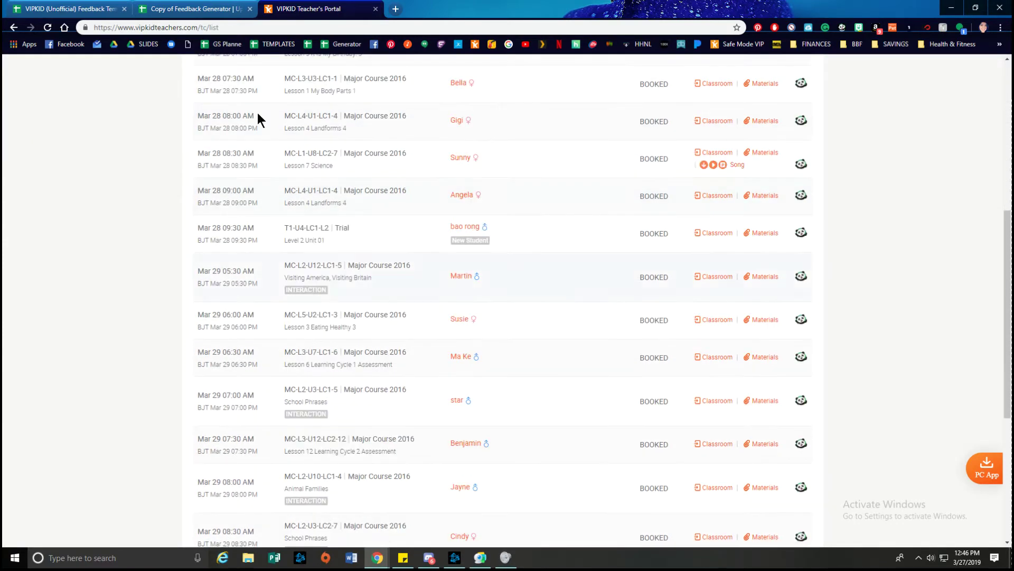
pyautogui.scroll(-3, 502, 214)
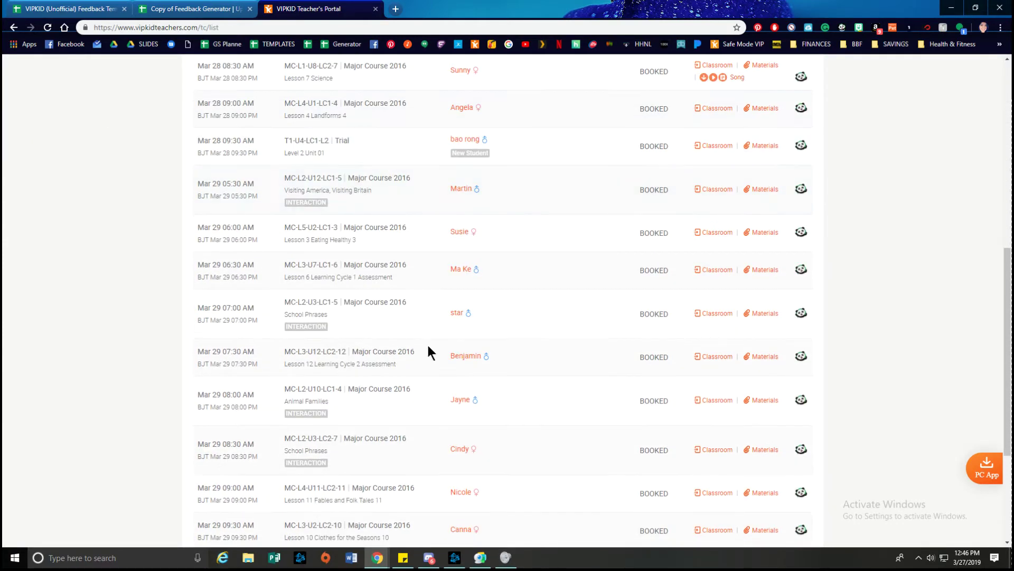
pyautogui.click(487, 364)
pyautogui.moveTo(487, 364); pyautogui.dragTo(193, 226)
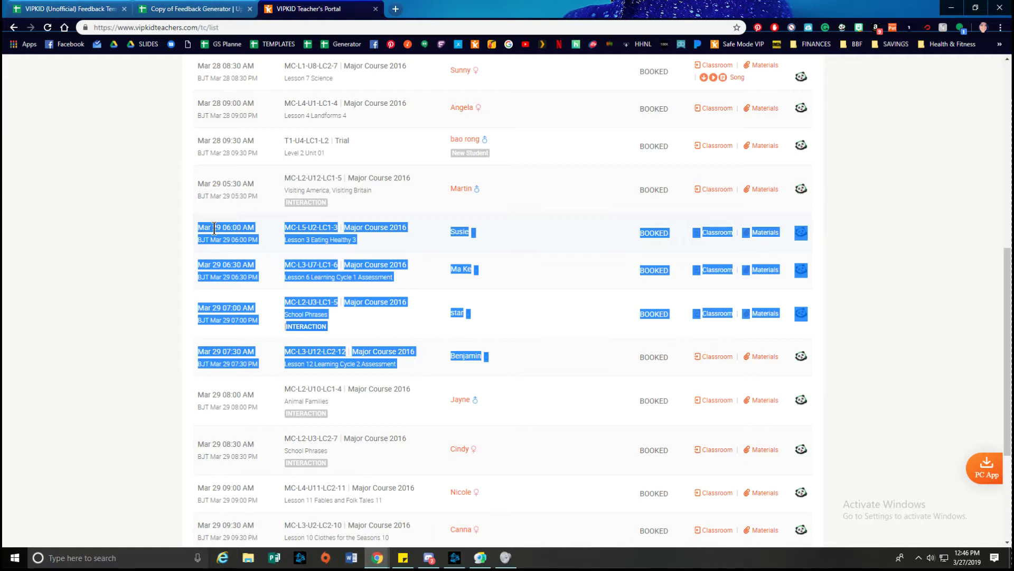
pyautogui.rightClick(318, 267)
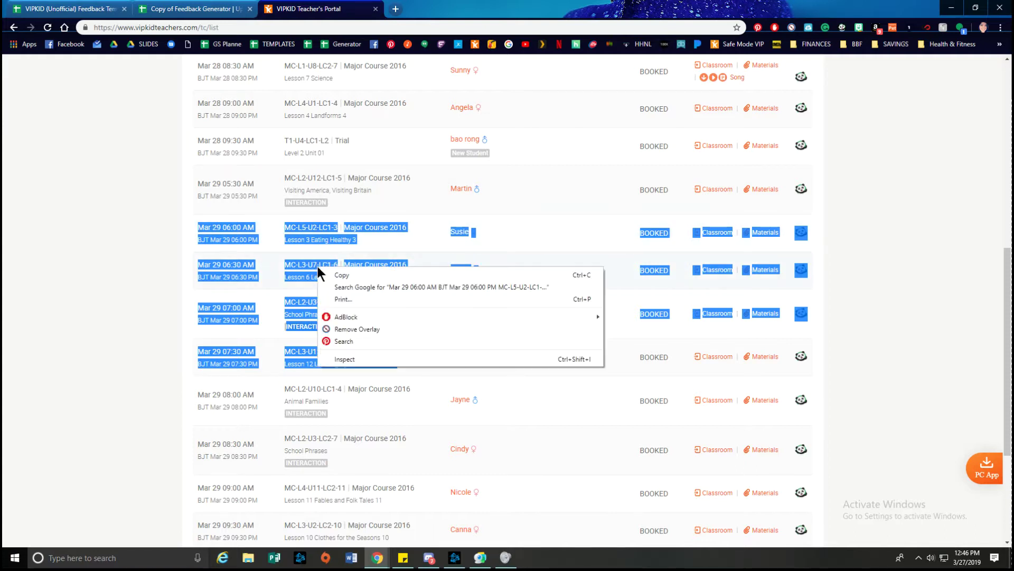
pyautogui.click(342, 274)
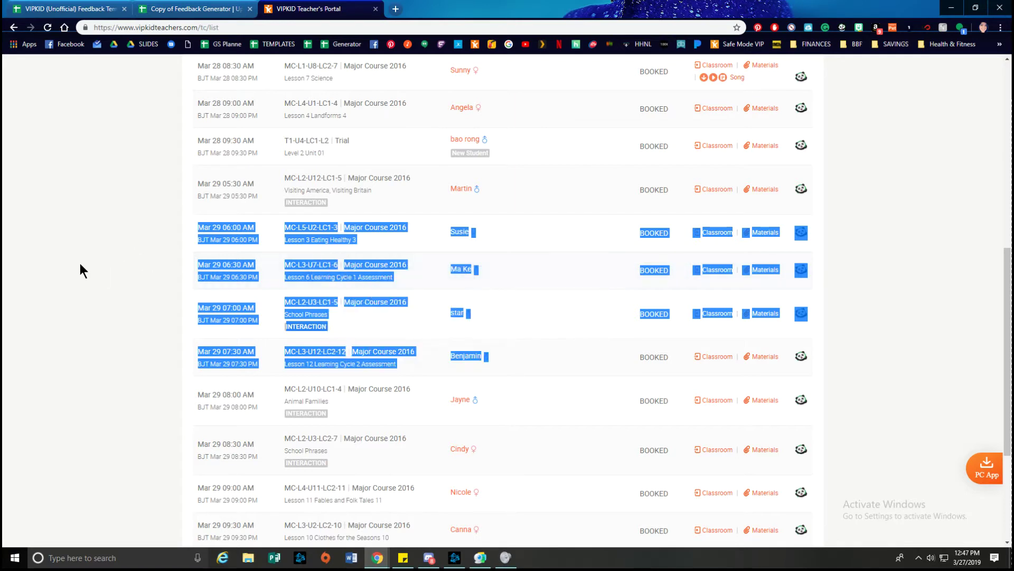
# Paste the copied classes into the My Schedule sheet of the Feedback Generator spreadsheet, starting at cell A4 under Class Times.
pyautogui.click(196, 8)
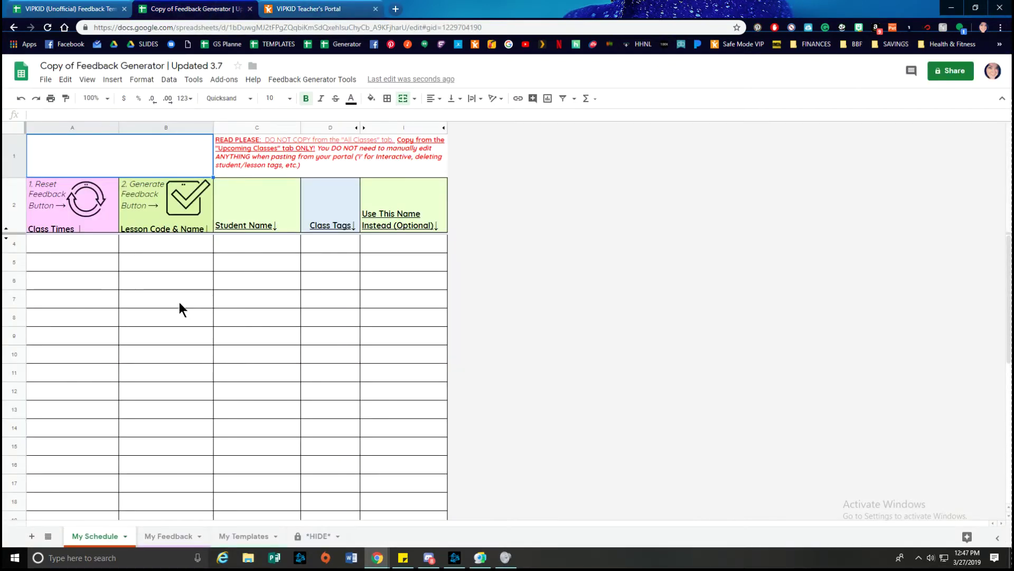
pyautogui.click(65, 246)
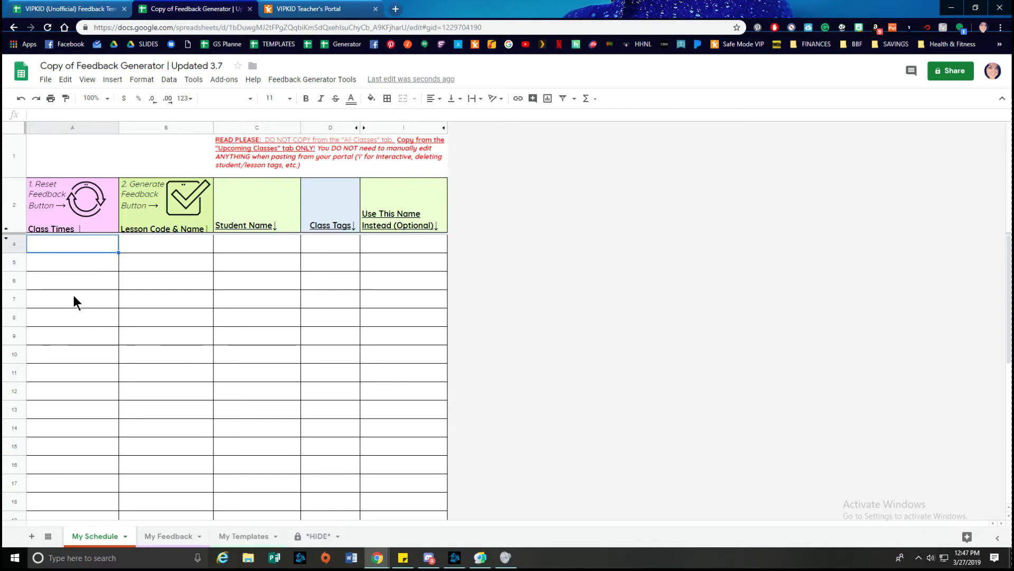
pyautogui.click(156, 259)
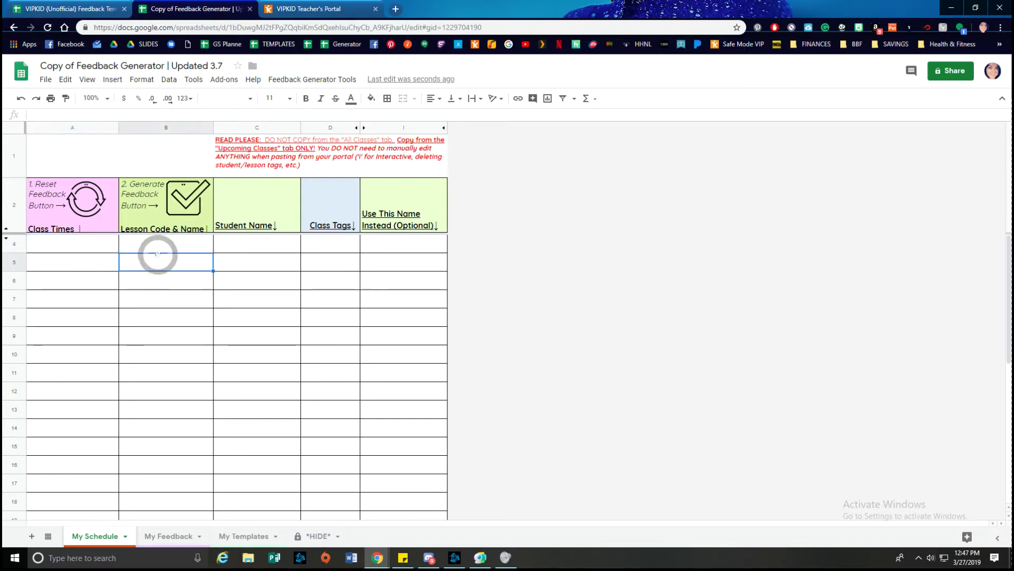
pyautogui.doubleClick(157, 261)
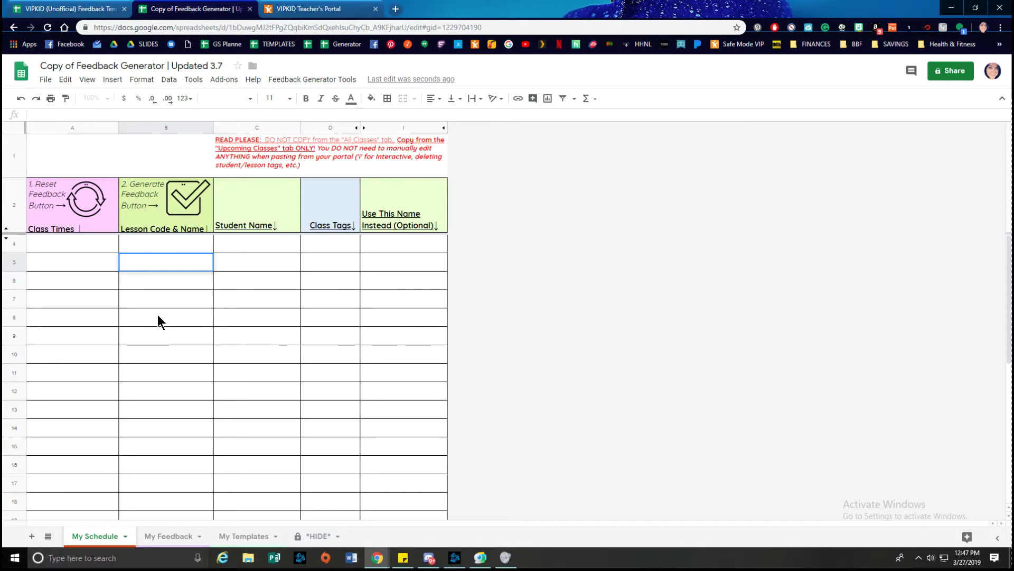
pyautogui.click(56, 244)
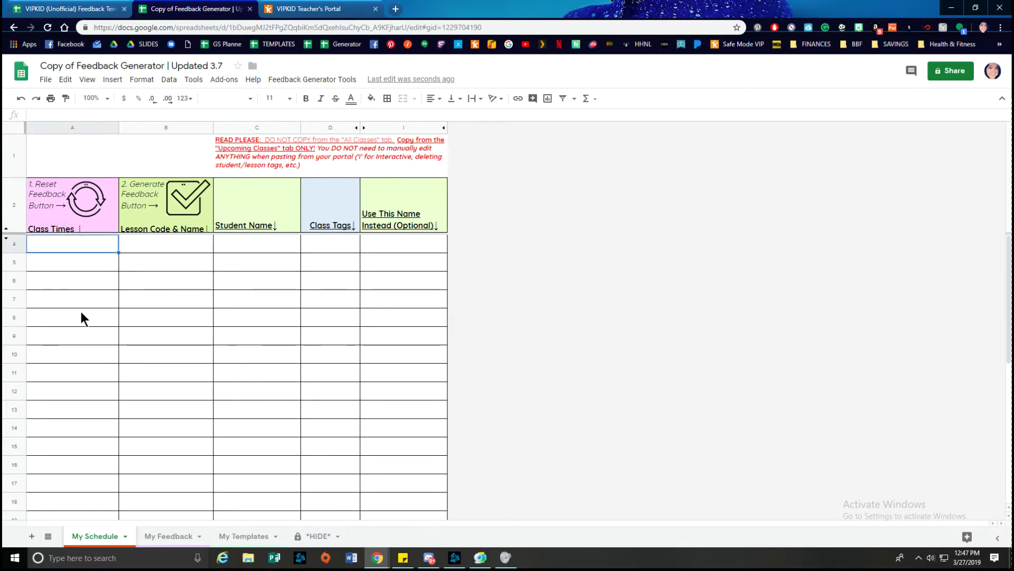
pyautogui.hotkey('ctrl', 'v')
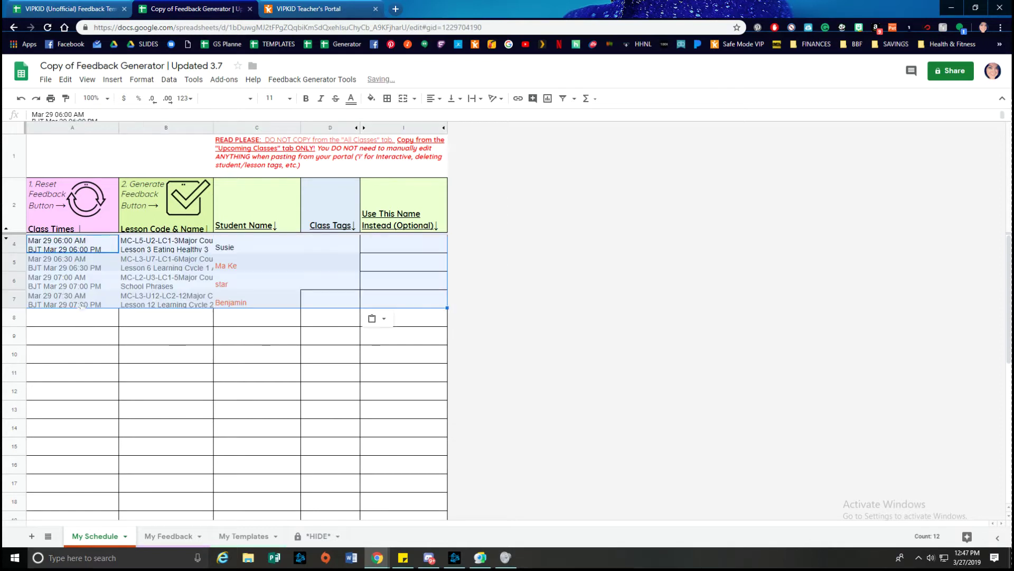
pyautogui.click(171, 362)
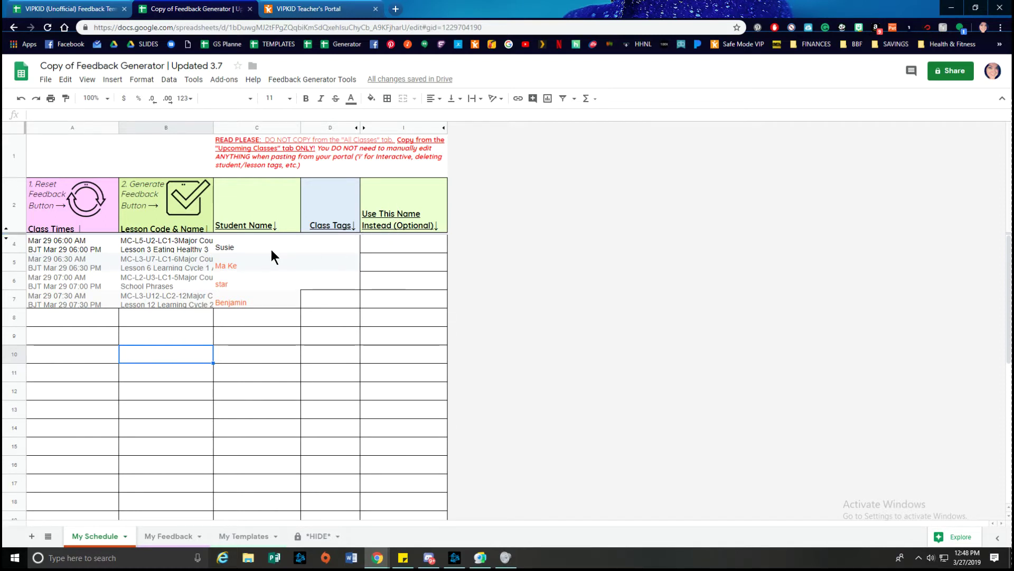
# Enter a replacement first name for the 6:30 AM student in I5 and a capitalized name for the 7:00 AM student in I6.
pyautogui.click(216, 266)
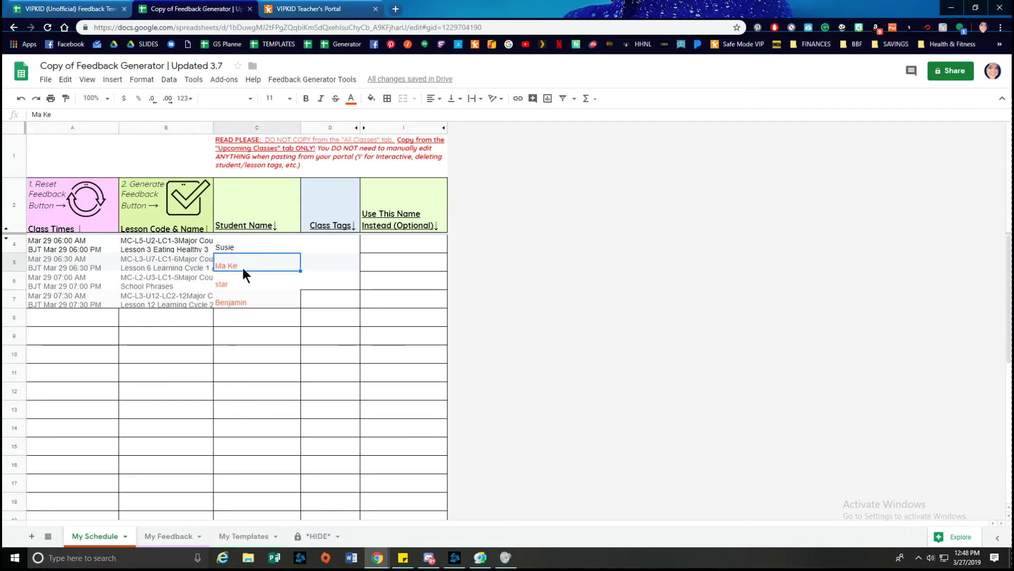
pyautogui.click(384, 262)
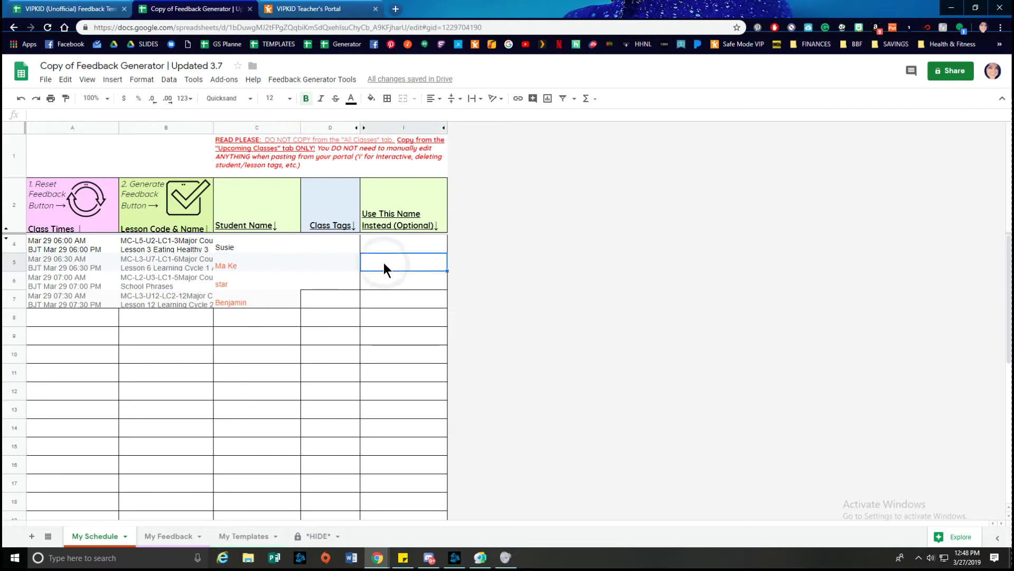
pyautogui.write('Mark')
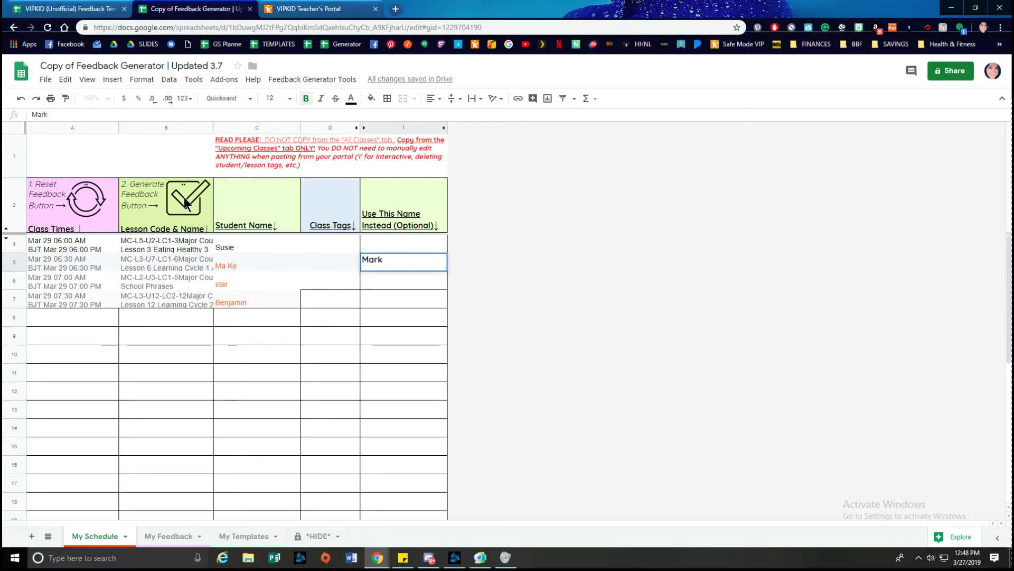
pyautogui.click(216, 280)
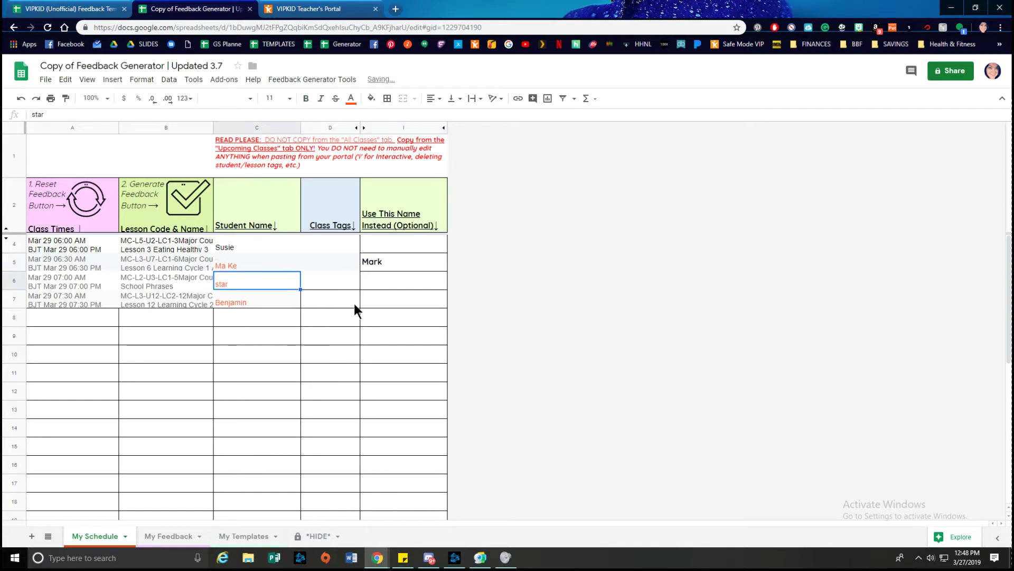
pyautogui.click(381, 284)
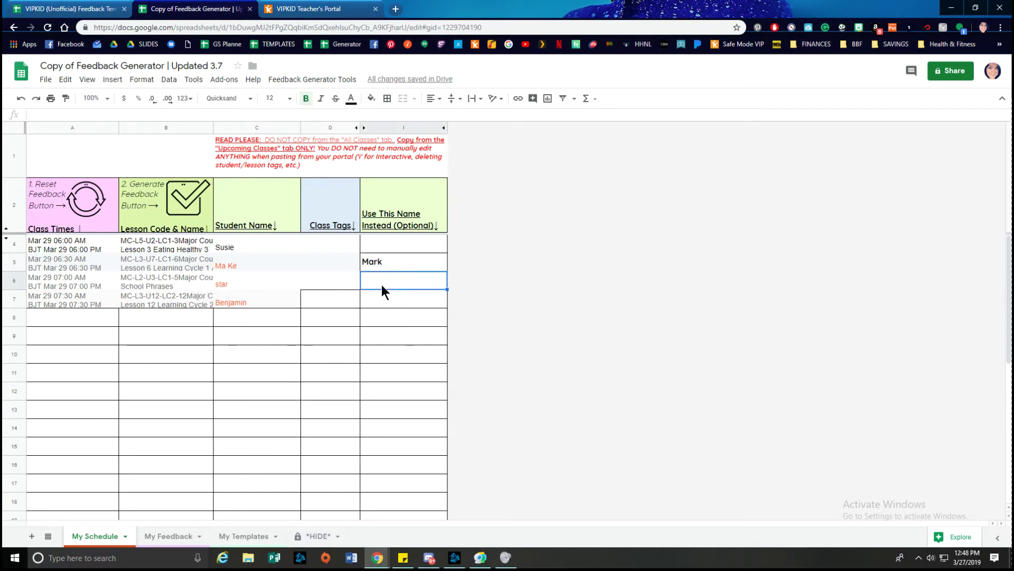
pyautogui.write('Star')
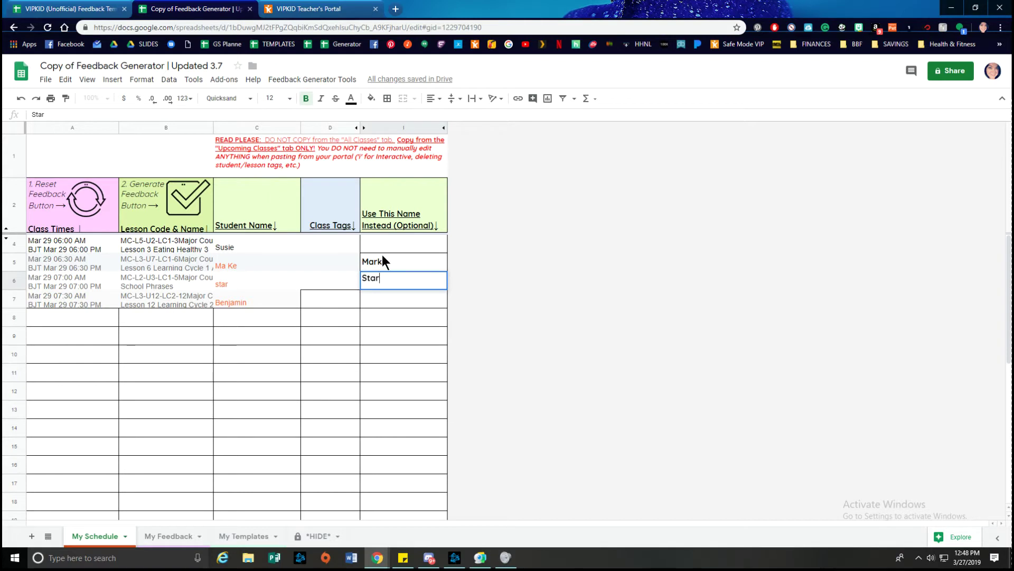
pyautogui.click(421, 316)
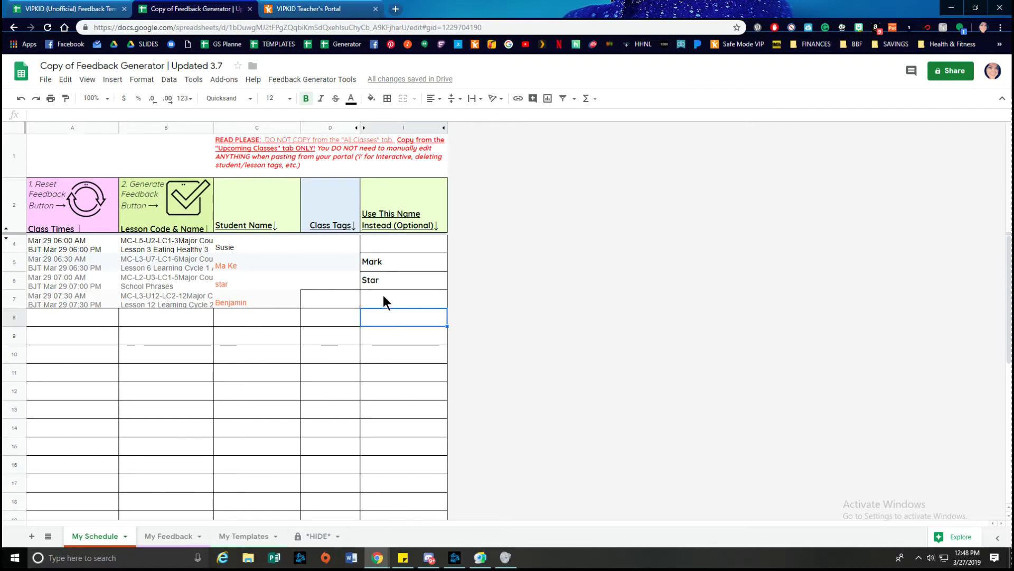
# Generate the feedback for the pasted classes, authorizing the unverified Feedback Generator script with the Google account and allowing its access.
pyautogui.click(188, 199)
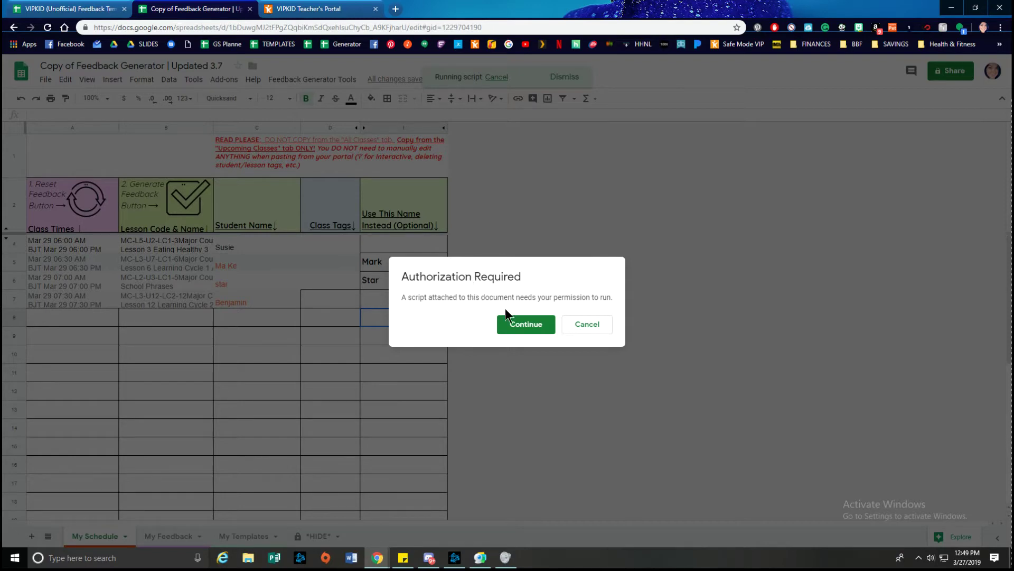
pyautogui.click(528, 323)
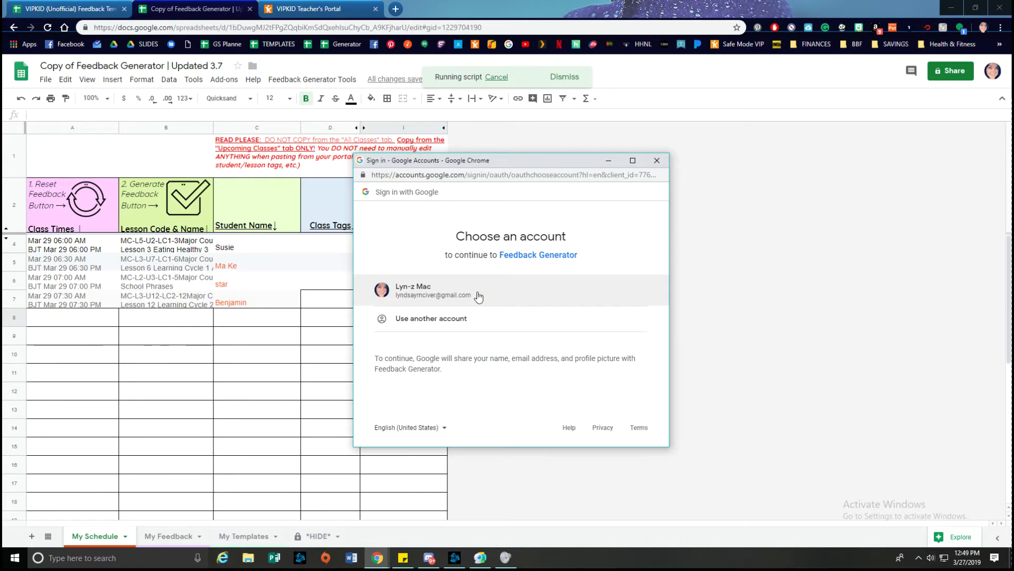
pyautogui.click(478, 294)
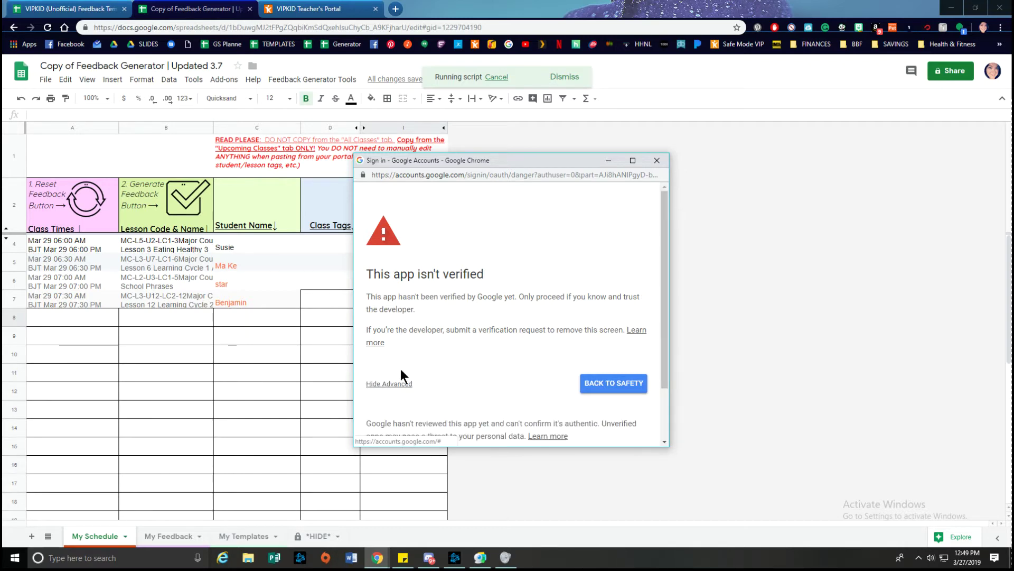
pyautogui.scroll(-1, 477, 205)
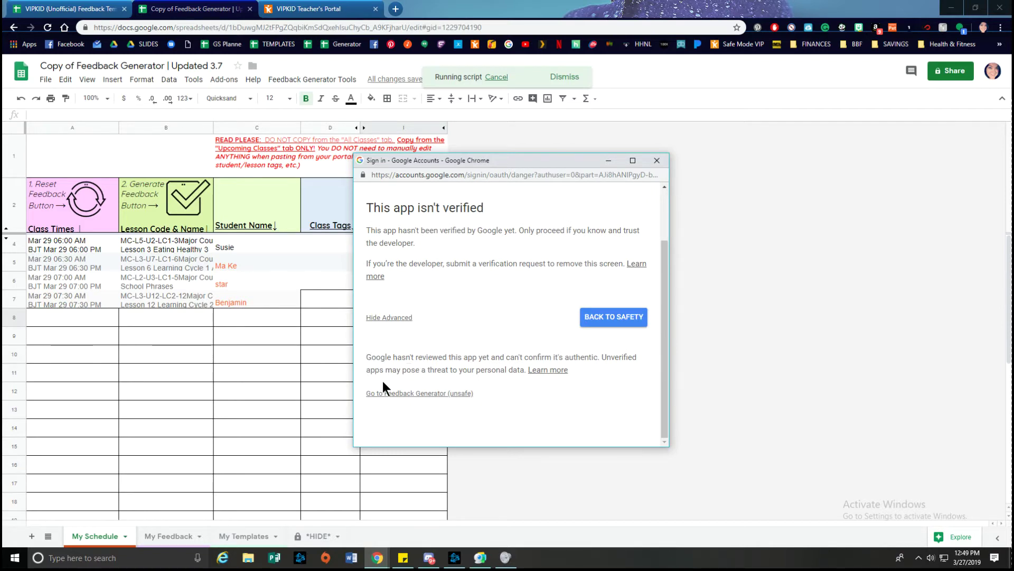
pyautogui.click(430, 396)
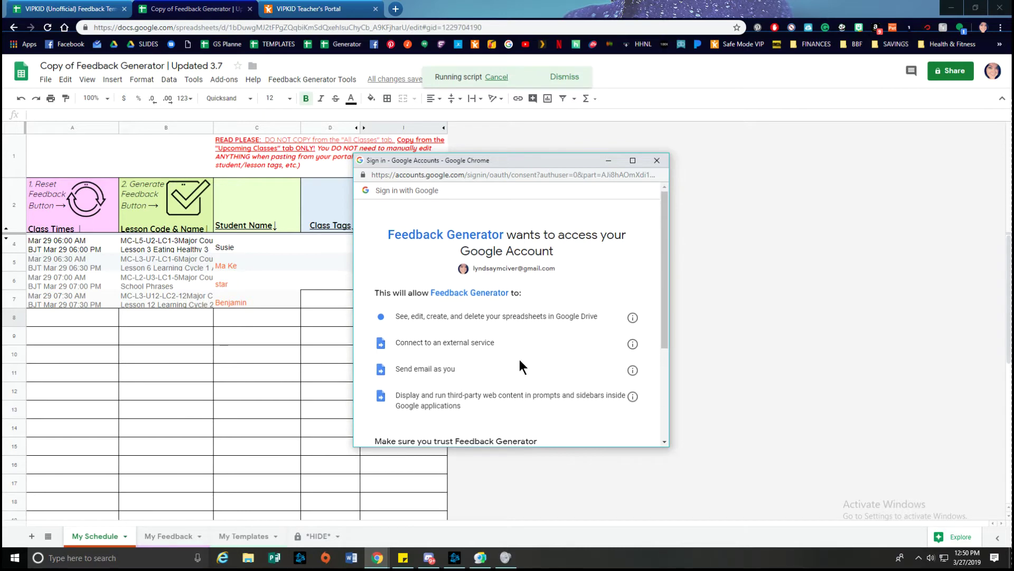
pyautogui.scroll(-3, 520, 364)
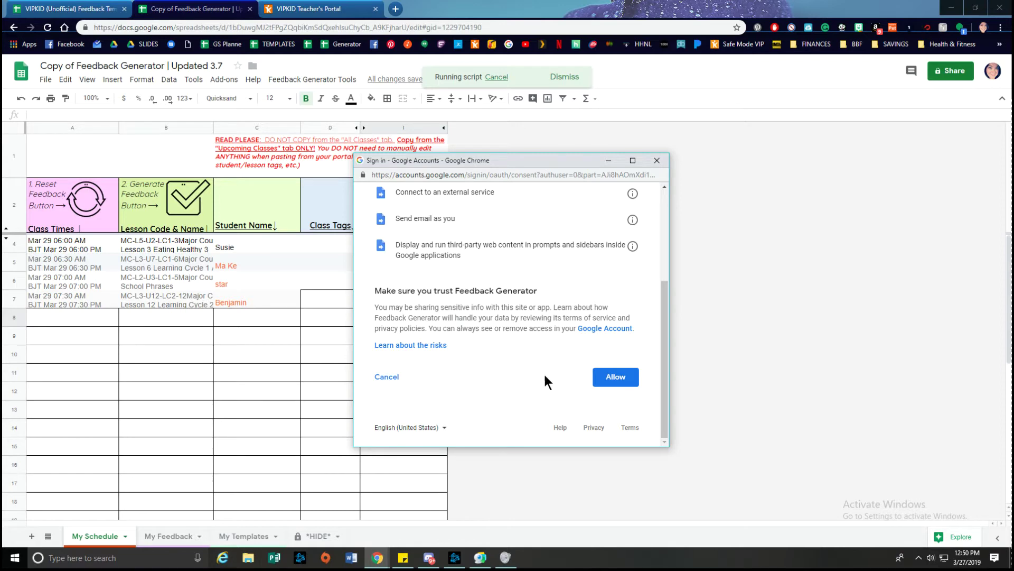
pyautogui.click(616, 376)
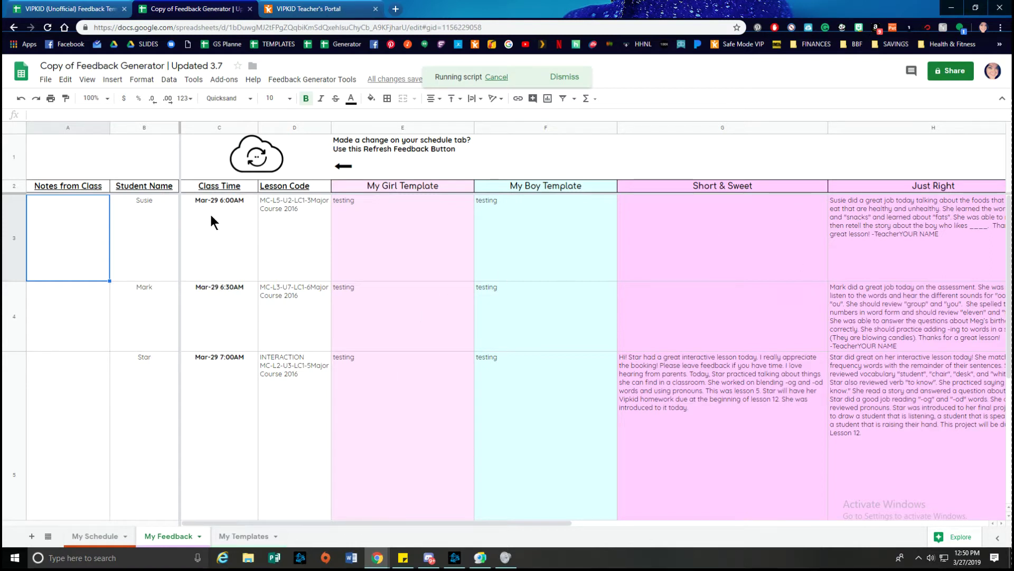
# Examine the My Feedback sheet's student names and the Short & Sweet, Just Right and All the Details feedback in the pink and blue columns.
pyautogui.click(163, 214)
pyautogui.click(162, 317)
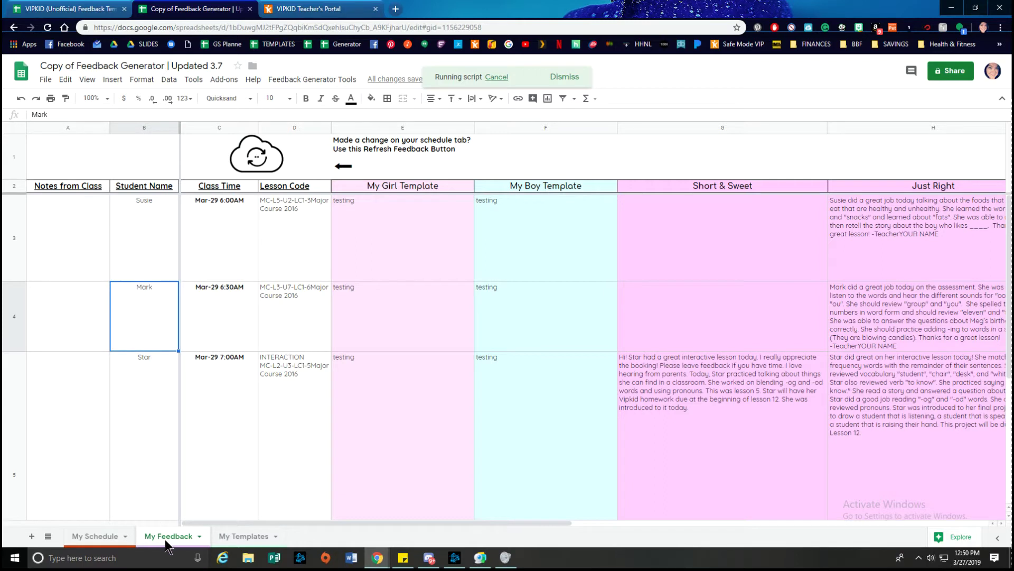
pyautogui.click(143, 366)
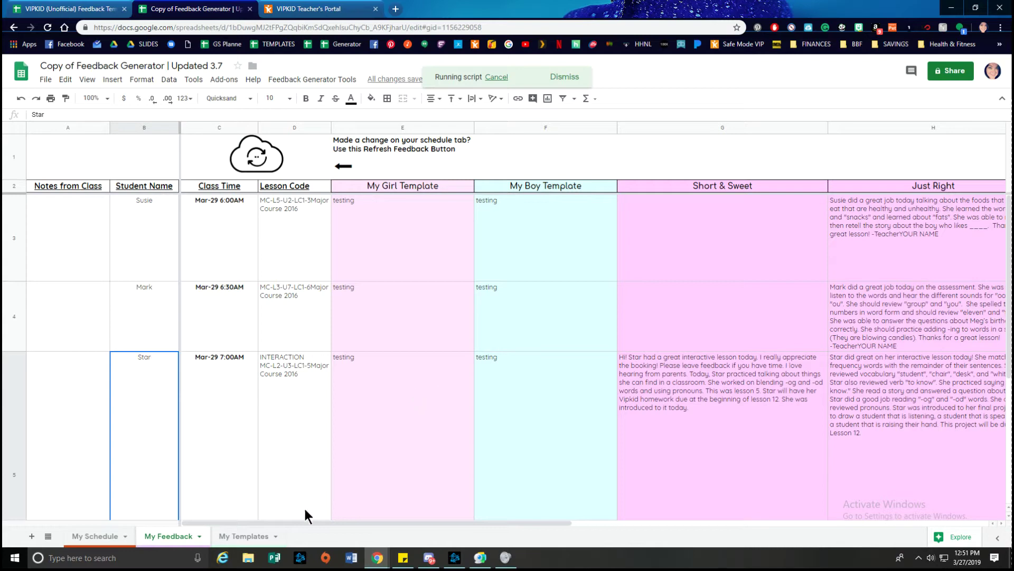
pyautogui.moveTo(296, 520); pyautogui.dragTo(518, 533)
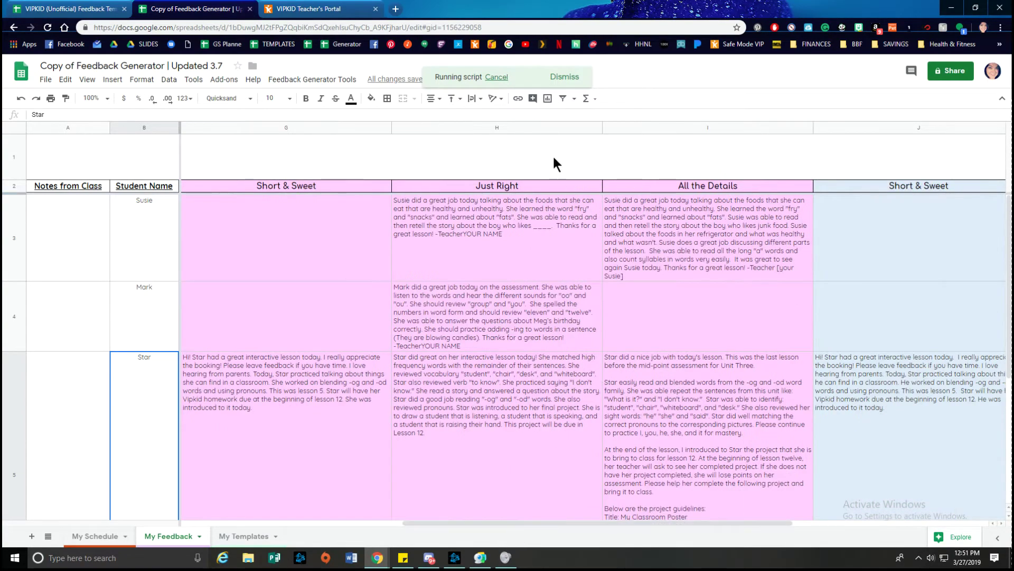
pyautogui.click(399, 201)
pyautogui.doubleClick(400, 201)
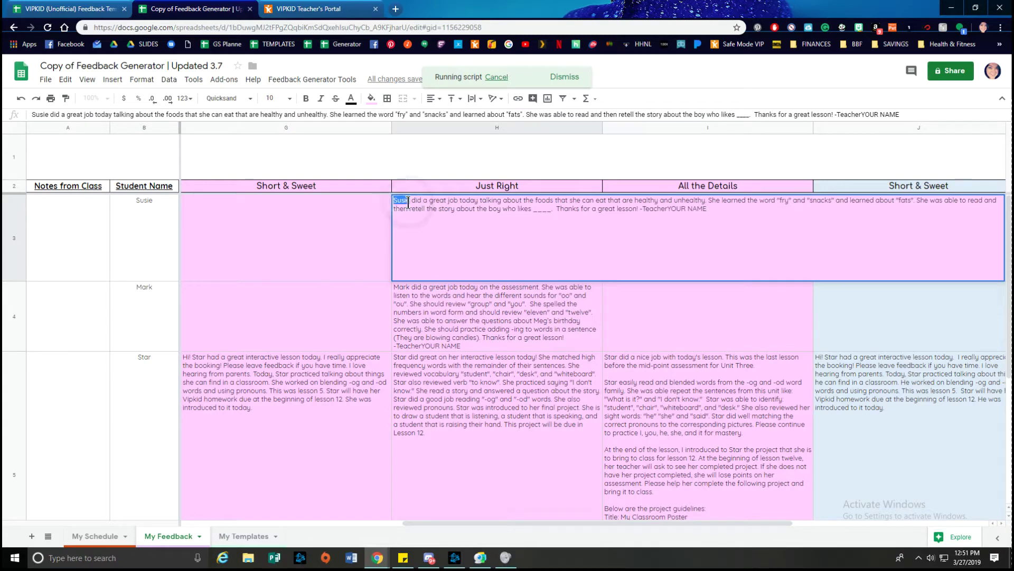
pyautogui.click(536, 338)
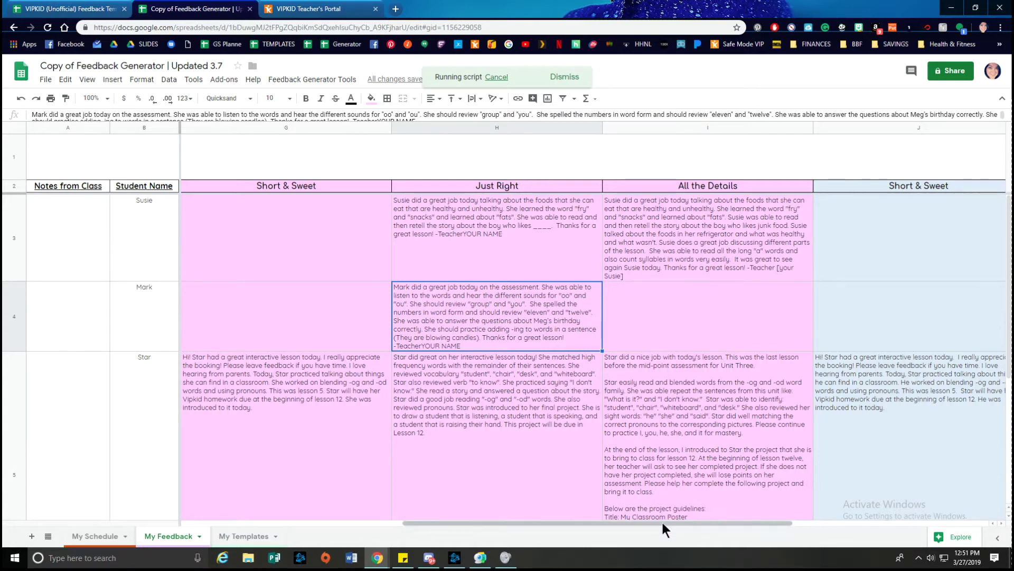
pyautogui.moveTo(662, 520); pyautogui.dragTo(769, 519)
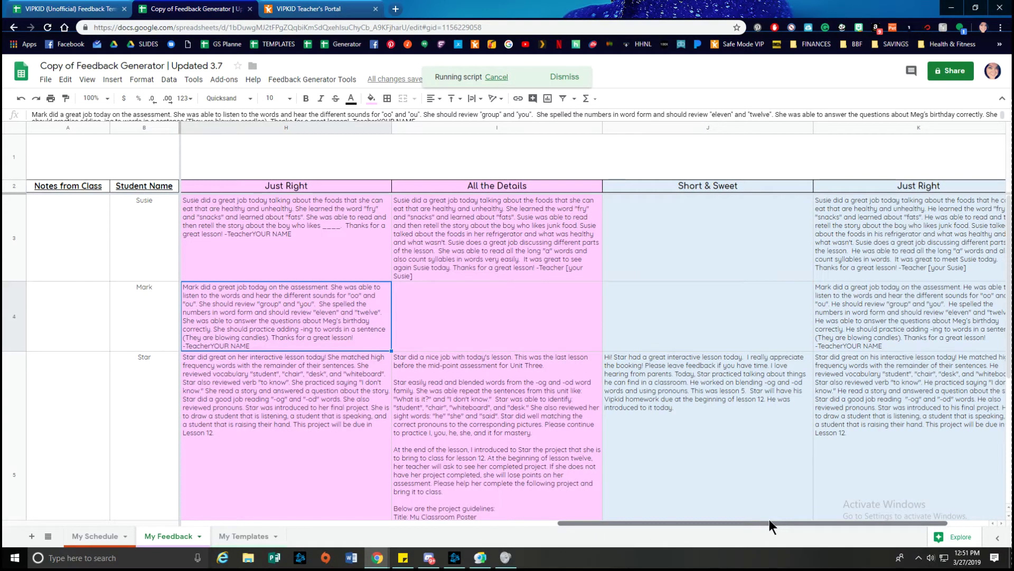
# Open the My Templates sheet and choose MC-L5-U2-LC1-3Major Course 2016 as the lesson in A6.
pyautogui.moveTo(769, 519); pyautogui.dragTo(388, 499)
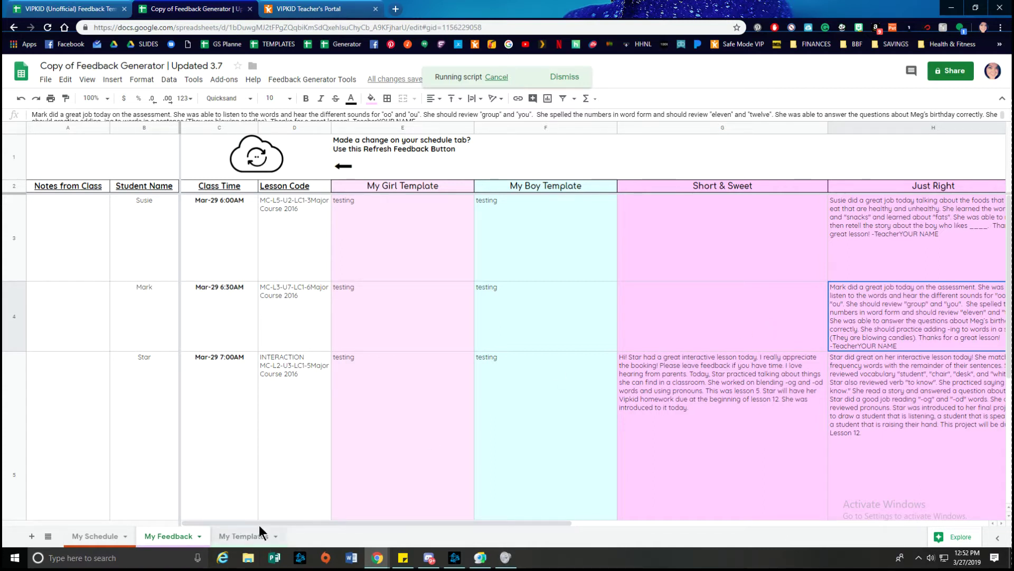
pyautogui.click(240, 537)
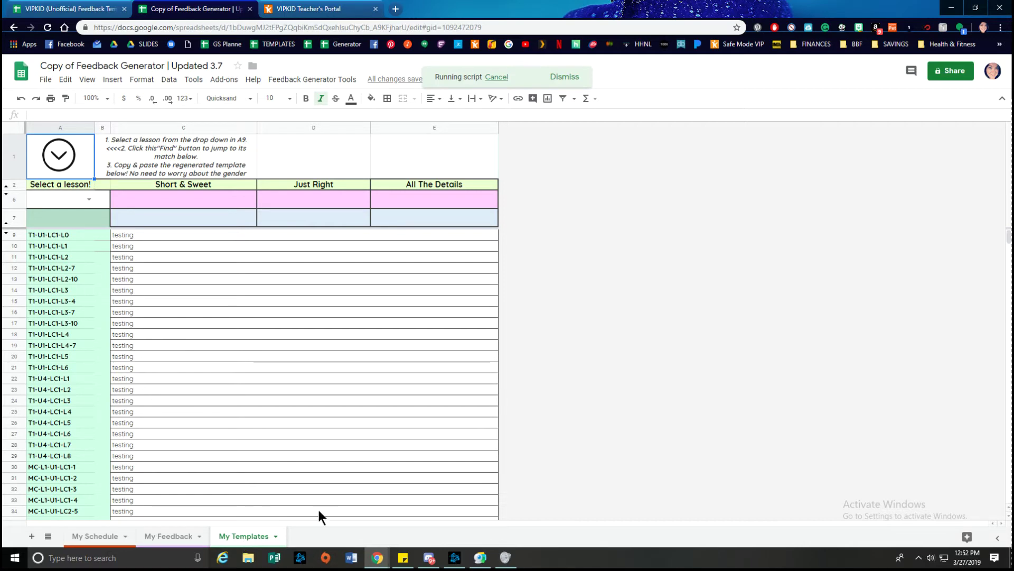
pyautogui.click(88, 202)
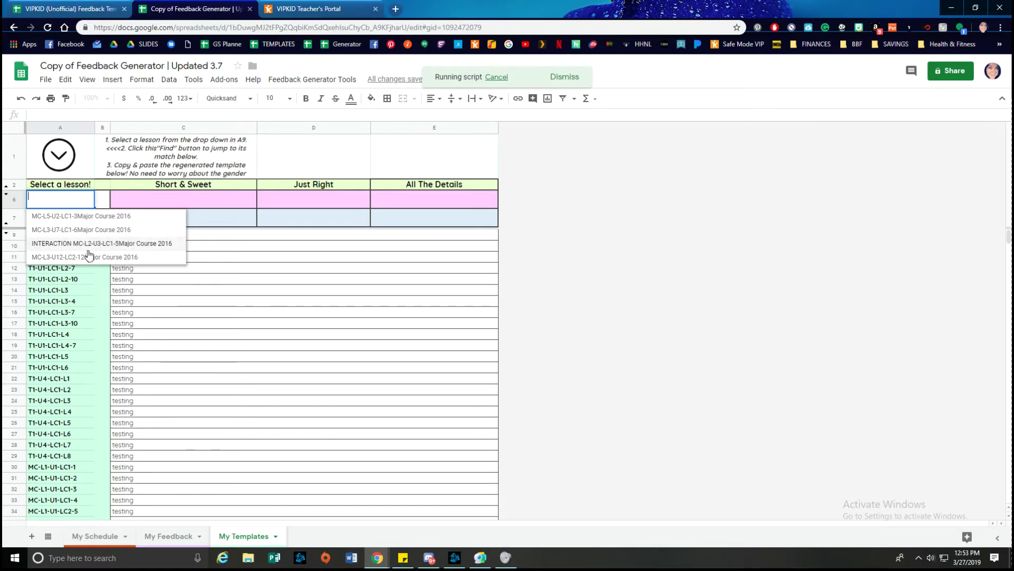
pyautogui.click(55, 215)
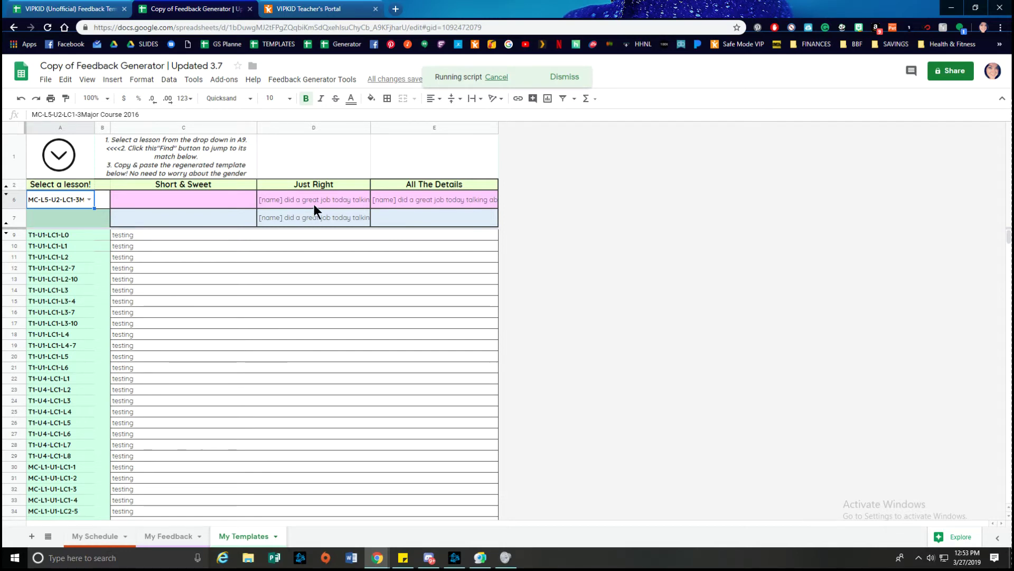
# Read the full Just Right templates in the pink and blue rows and the pink All The Details template.
pyautogui.doubleClick(314, 204)
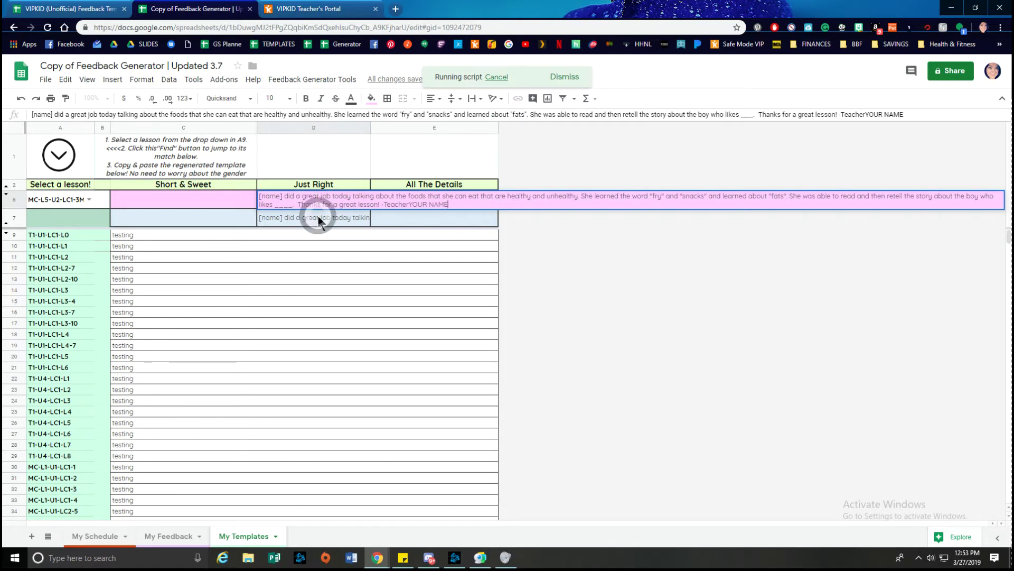
pyautogui.doubleClick(318, 216)
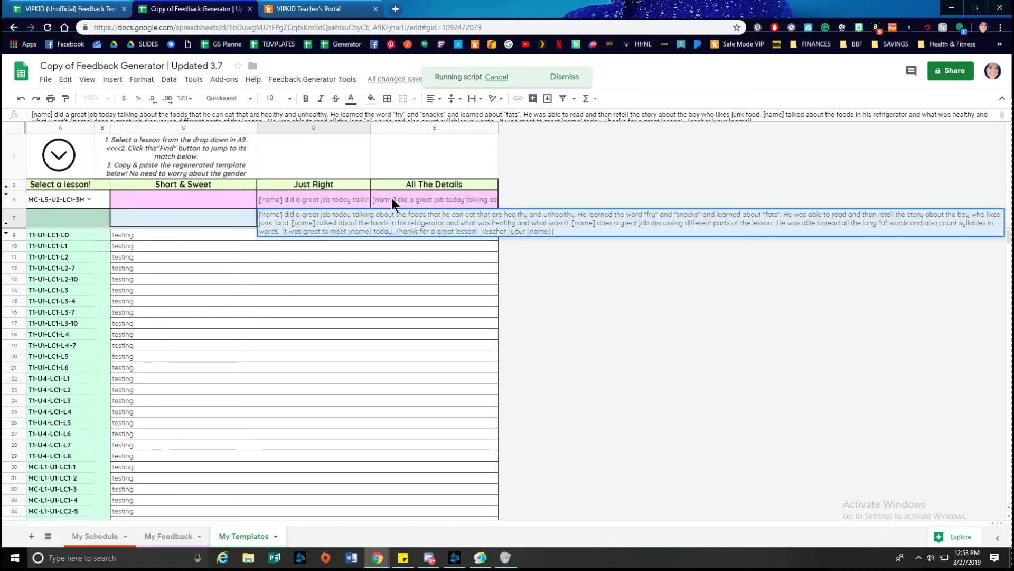
pyautogui.doubleClick(404, 192)
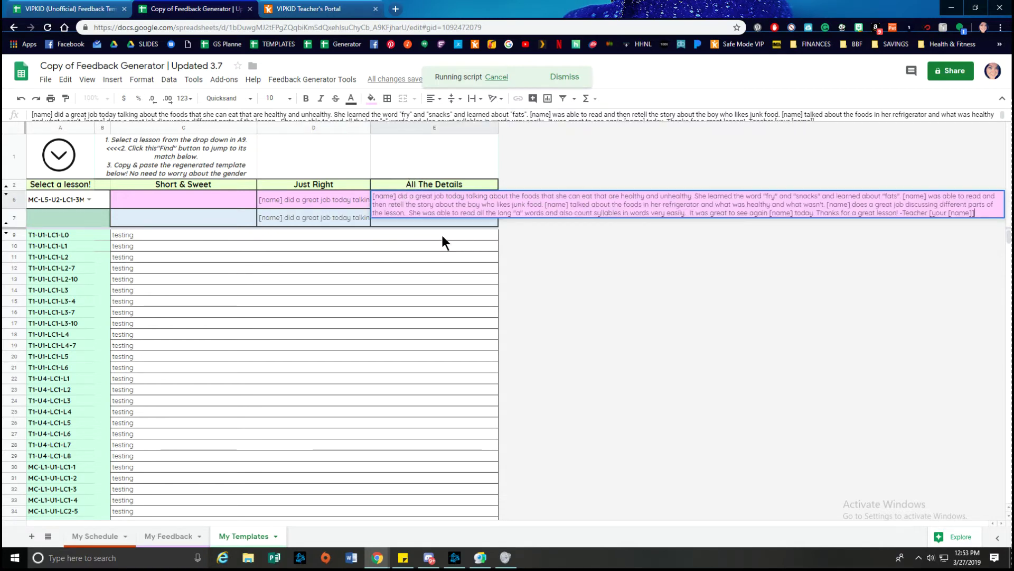
pyautogui.doubleClick(326, 202)
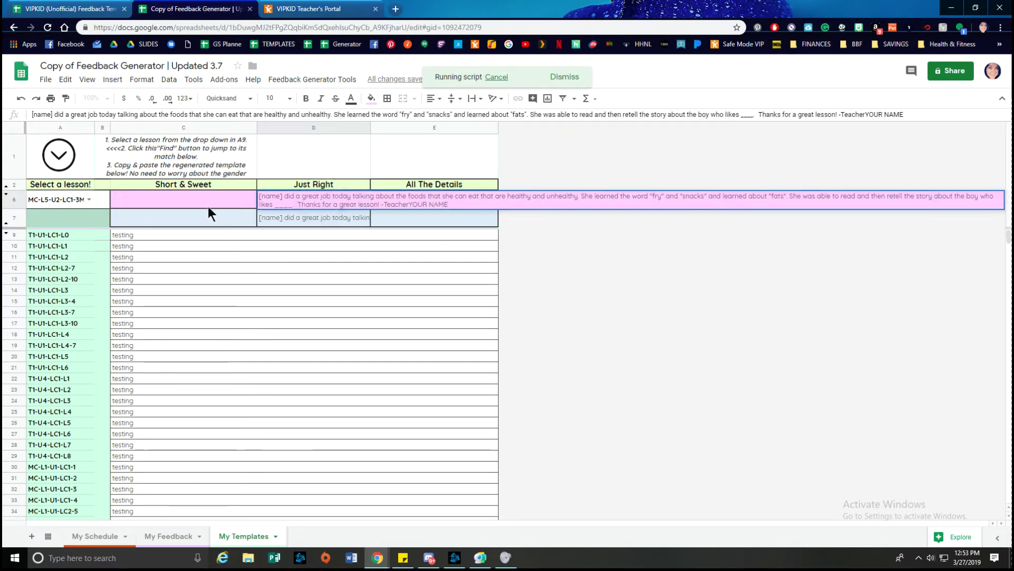
pyautogui.press('Return')
pyautogui.click(295, 209)
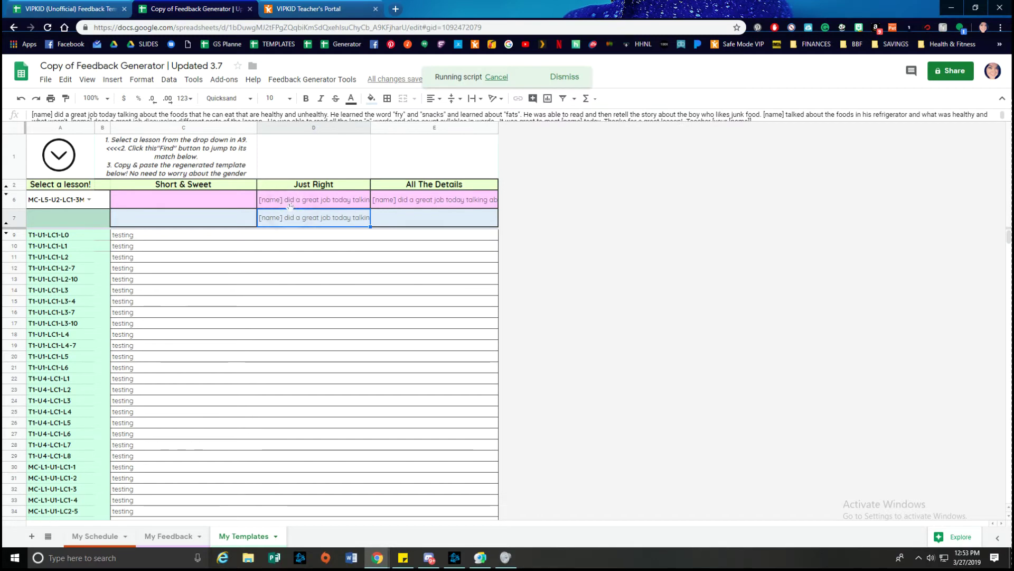
pyautogui.click(297, 205)
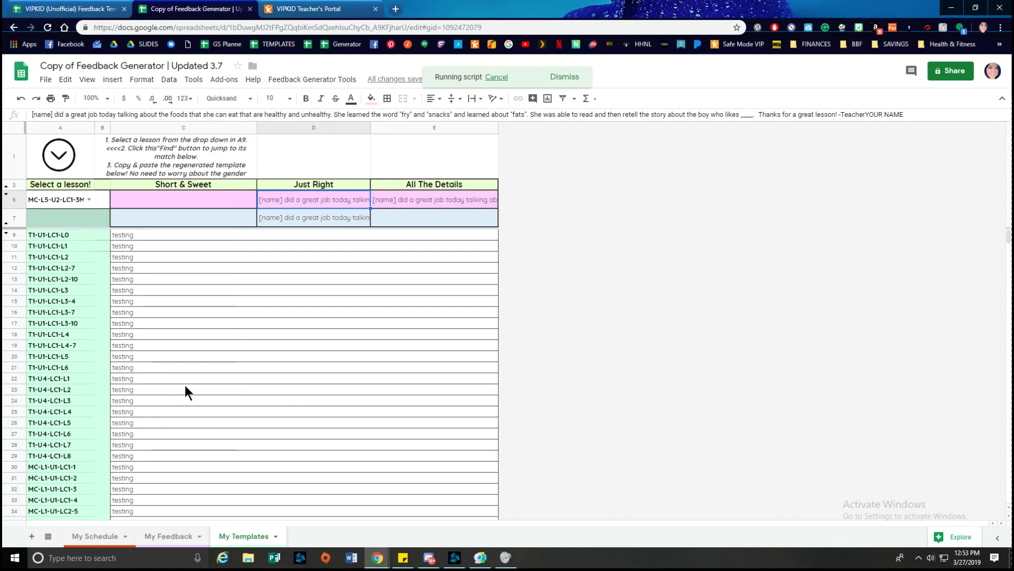
# Find the selected lesson's match and paste the pink Just Right template into the MC-L5-U2-LC1-3 row.
pyautogui.click(1009, 239)
pyautogui.moveTo(1009, 239); pyautogui.dragTo(1003, 219)
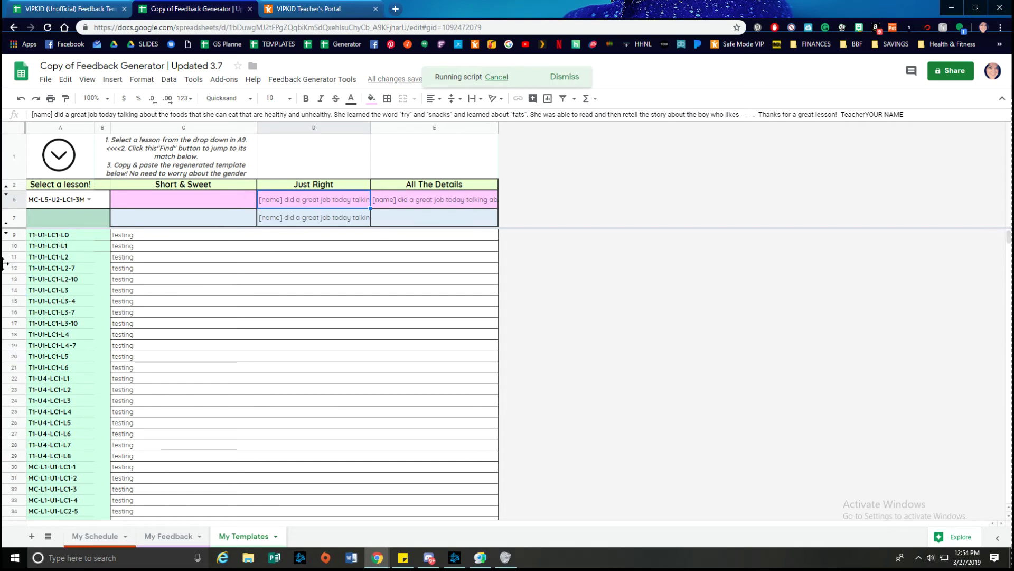
pyautogui.click(59, 161)
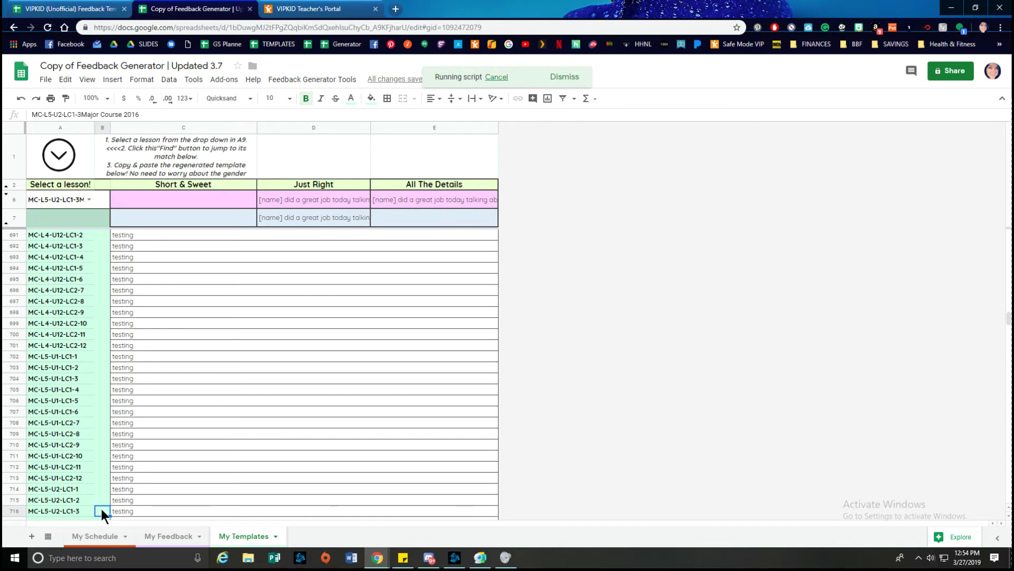
pyautogui.scroll(-1, 95, 481)
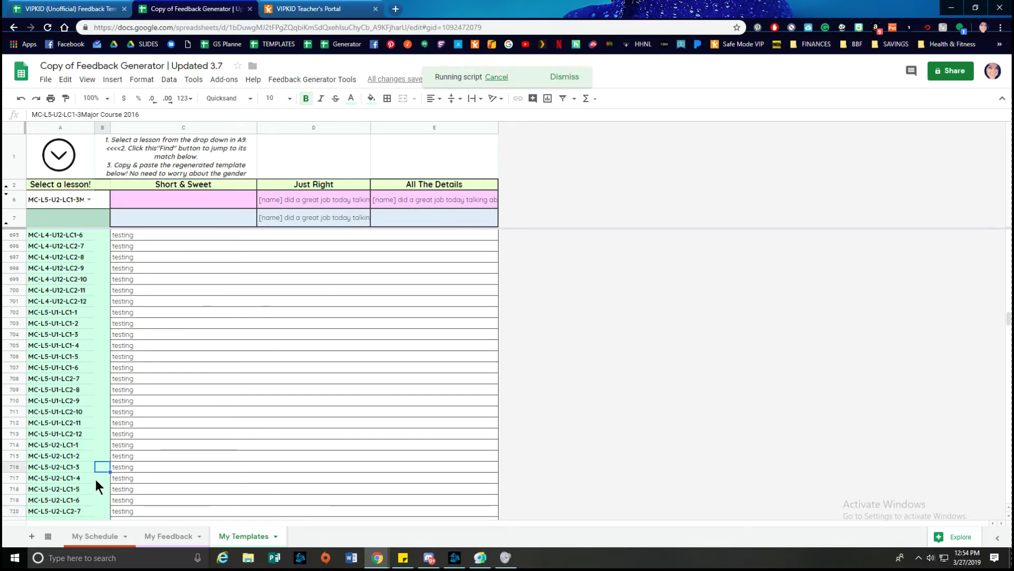
pyautogui.scroll(-1, 94, 477)
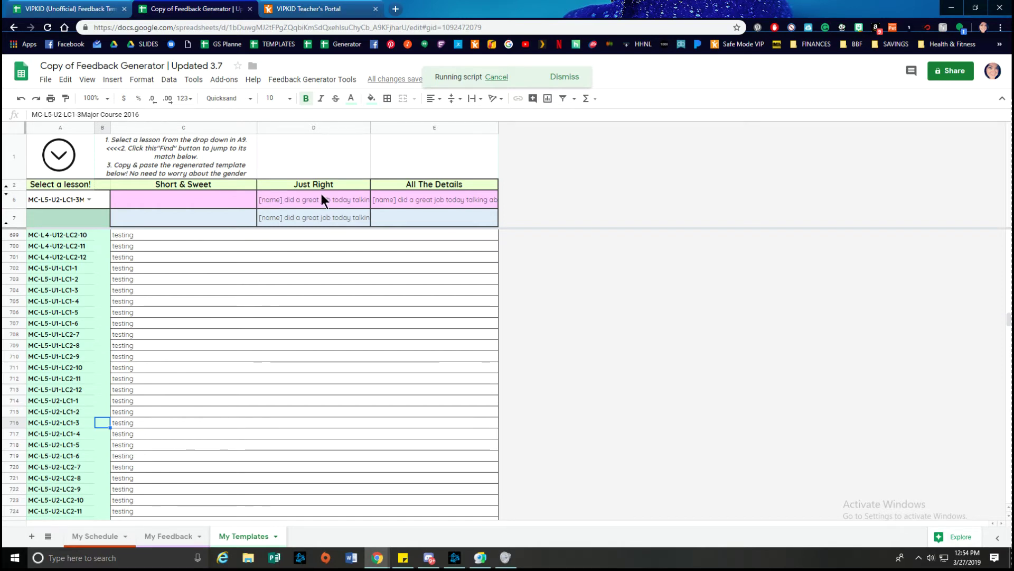
pyautogui.click(312, 203)
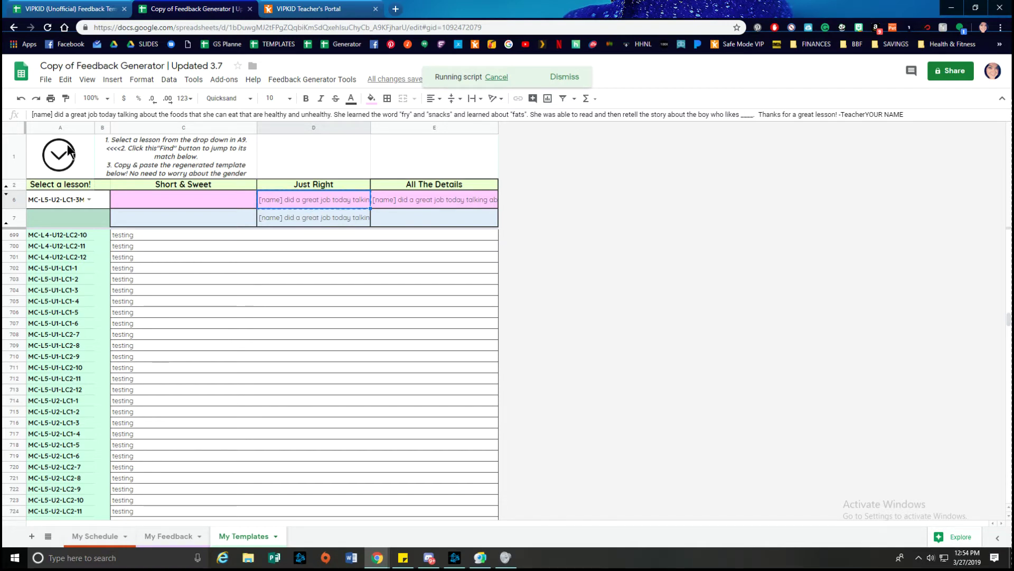
pyautogui.click(167, 422)
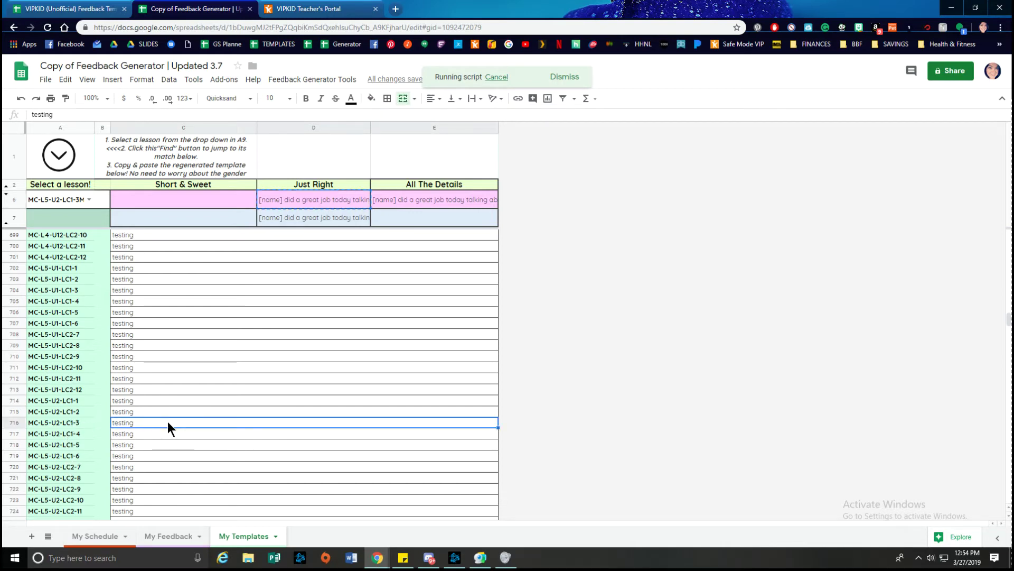
pyautogui.hotkey('ctrl', 'v')
pyautogui.click(247, 312)
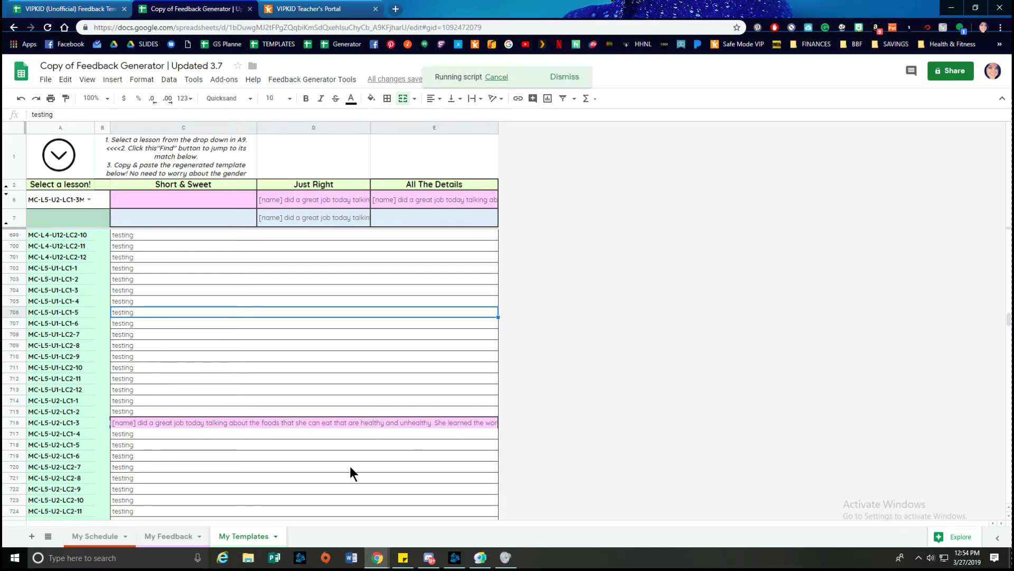
# Choose lesson MC-L3-U7-LC1-6Major Course 2016 and copy its blue Just Right template into the matching MC-L3-U7-LC1-6 row.
pyautogui.click(89, 199)
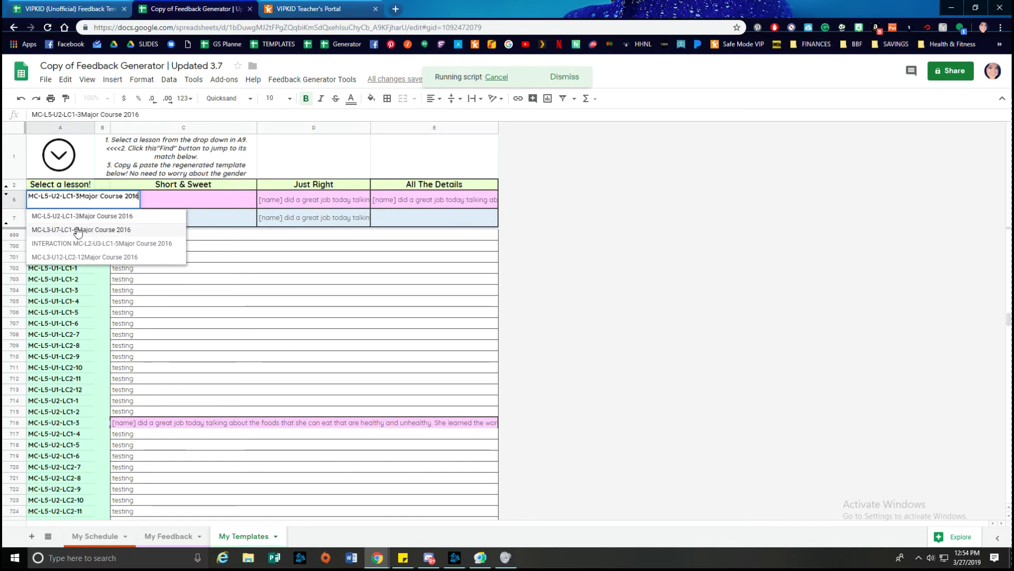
pyautogui.click(74, 229)
pyautogui.click(313, 217)
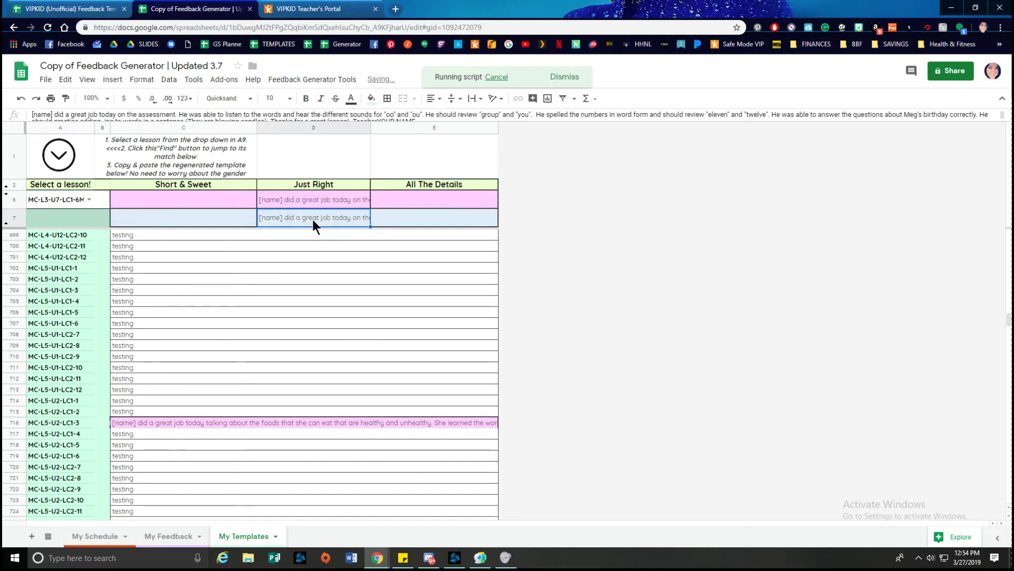
pyautogui.hotkey('ctrl', 'c')
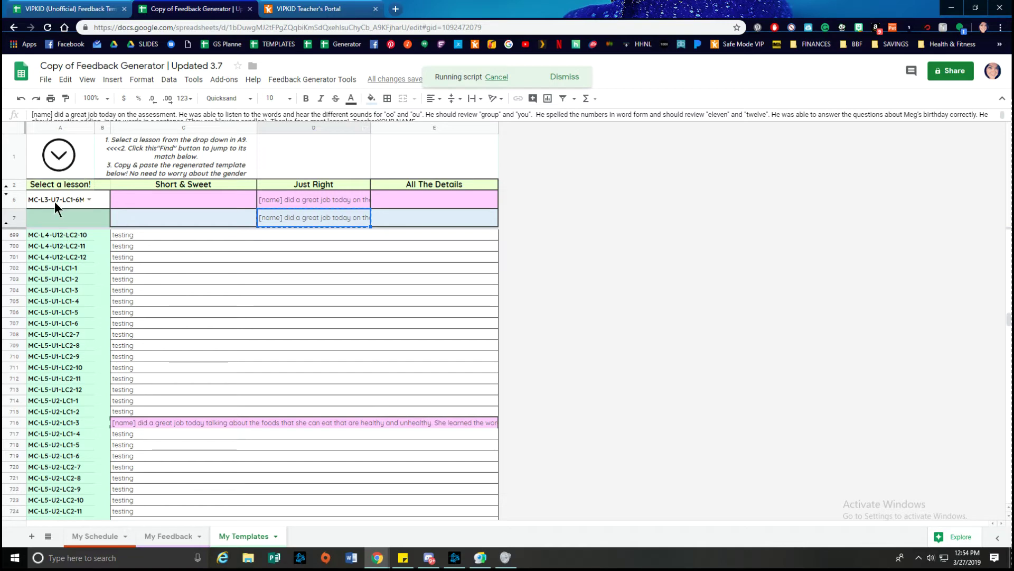
pyautogui.click(57, 166)
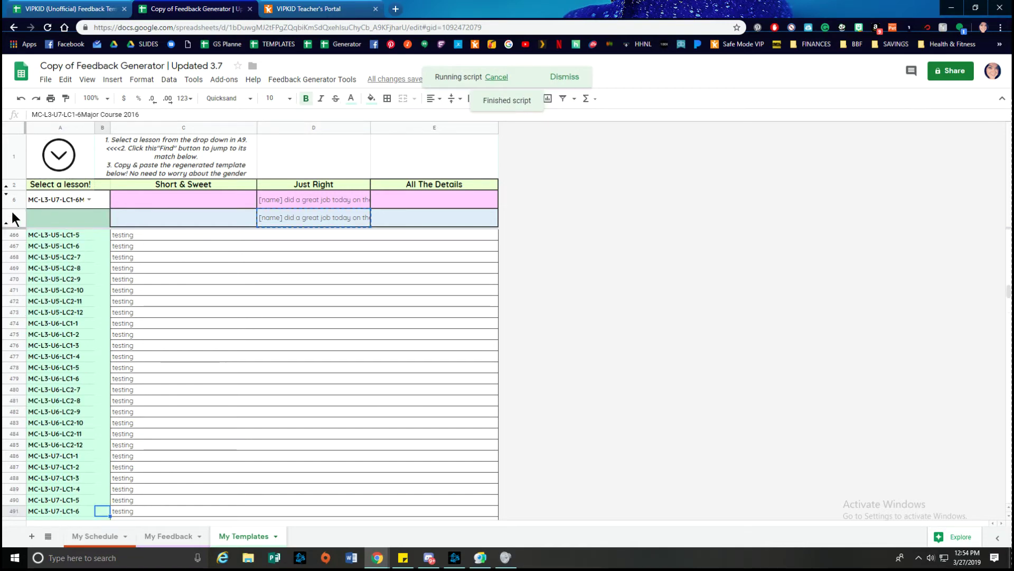
pyautogui.click(134, 509)
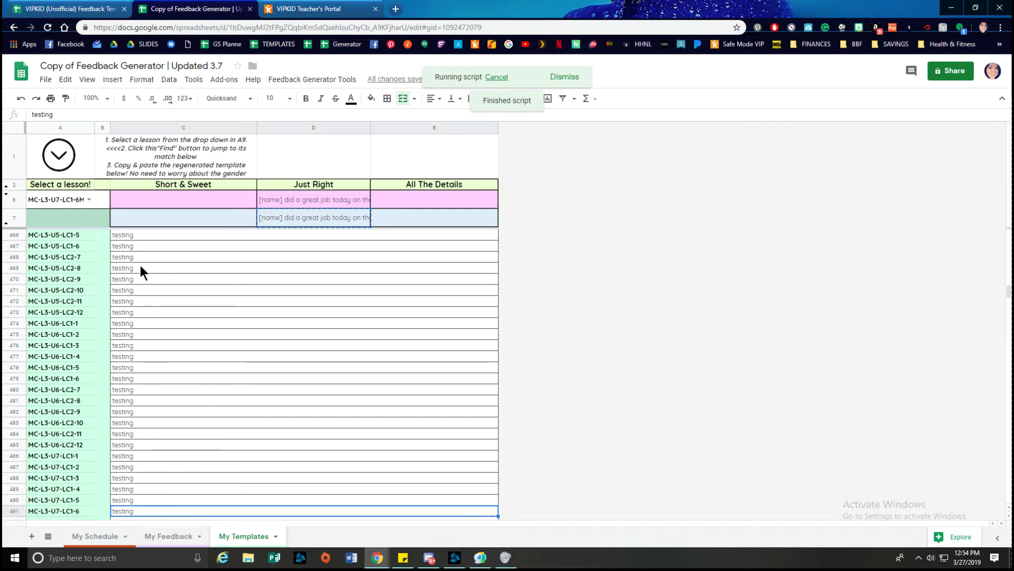
pyautogui.hotkey('ctrl', 'v')
pyautogui.scroll(-1, 309, 403)
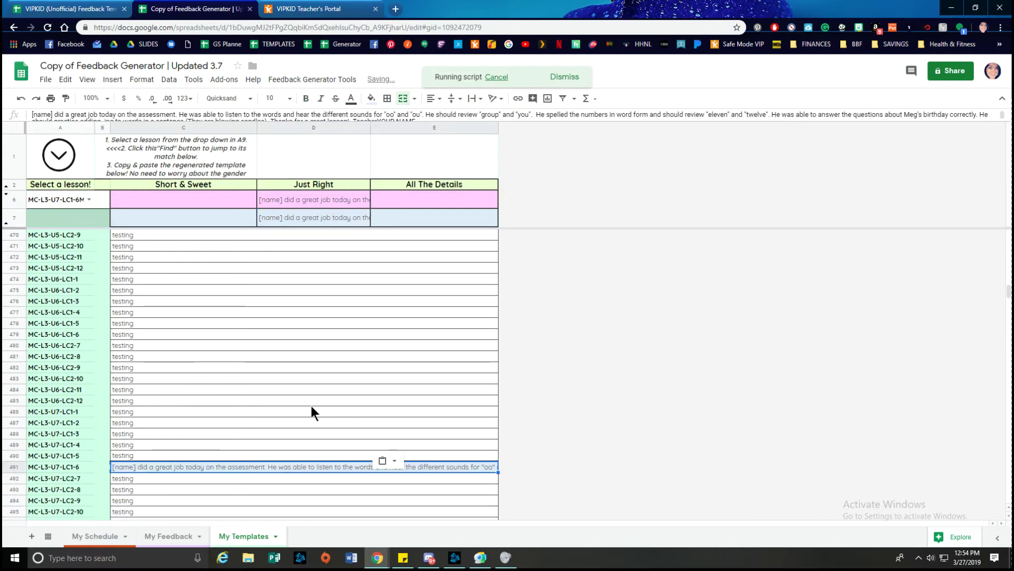
pyautogui.click(310, 476)
pyautogui.click(309, 466)
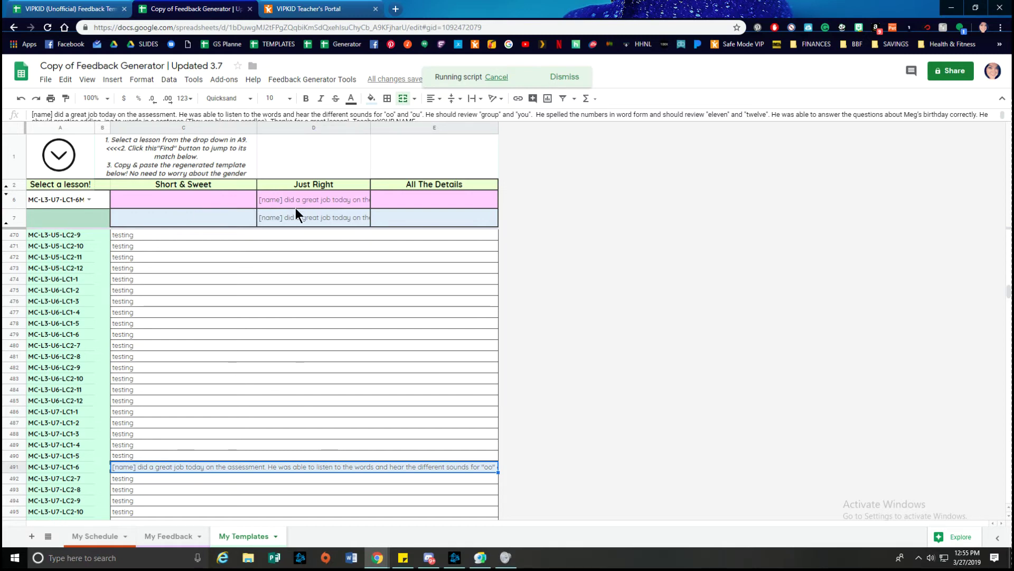
# Choose lesson INTERACTION MC-L2-U3-LC1-5Major Course 2016 and copy its pink Short & Sweet template into the IMC-L2-U3-LC1-5 row.
pyautogui.click(88, 199)
pyautogui.click(102, 246)
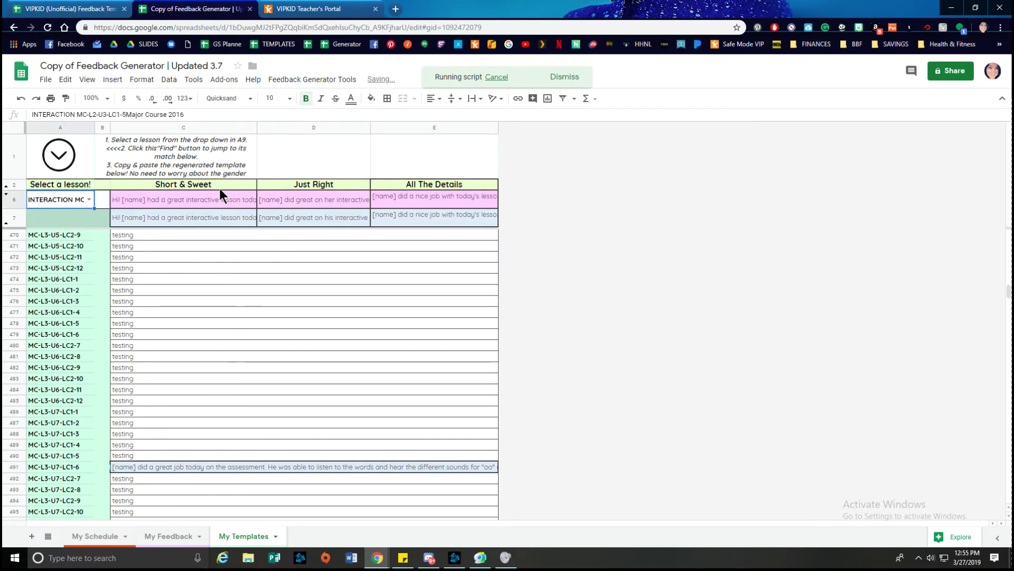
pyautogui.click(155, 200)
pyautogui.click(59, 153)
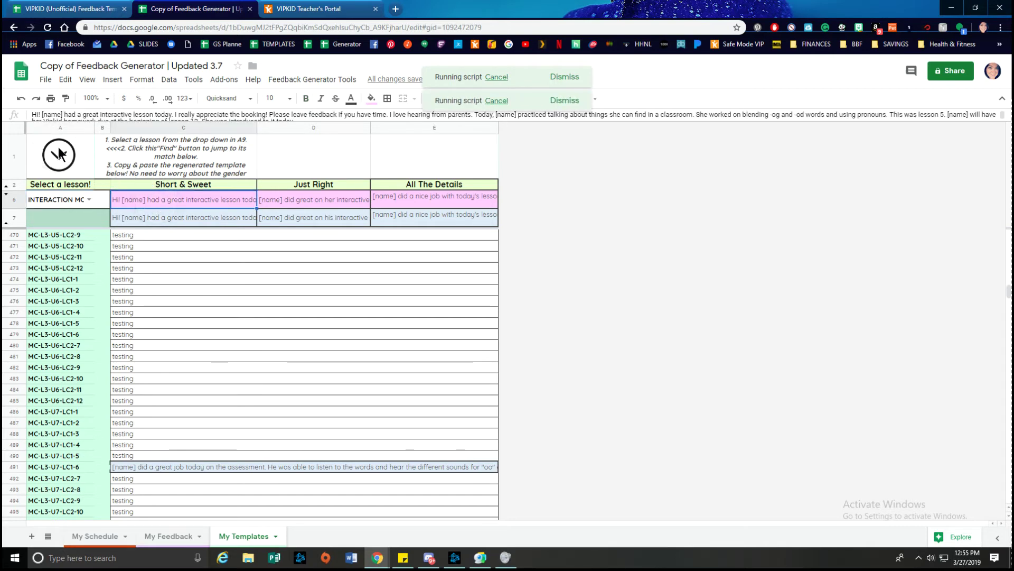
pyautogui.click(150, 201)
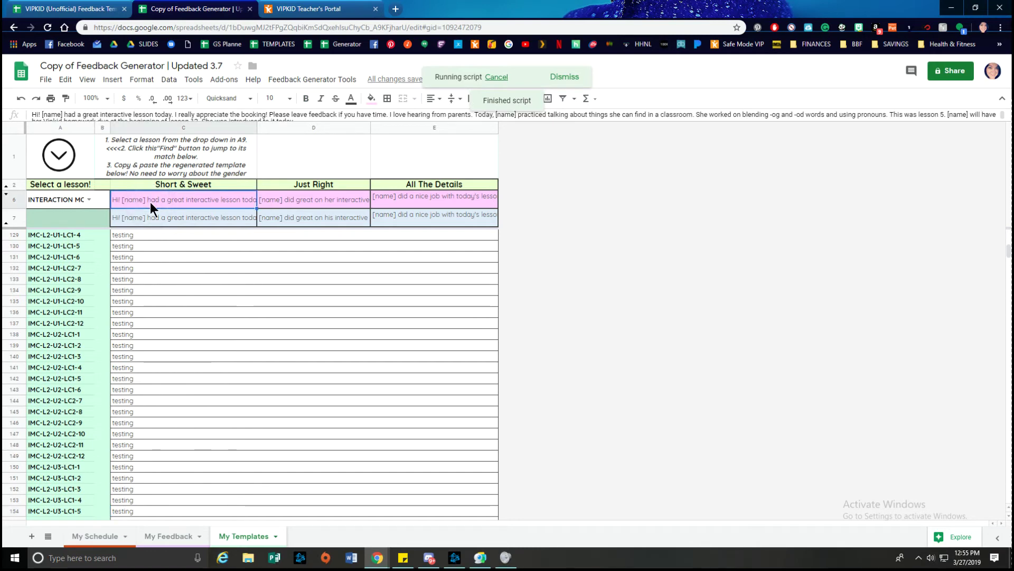
pyautogui.hotkey('ctrl', 'c')
pyautogui.click(136, 511)
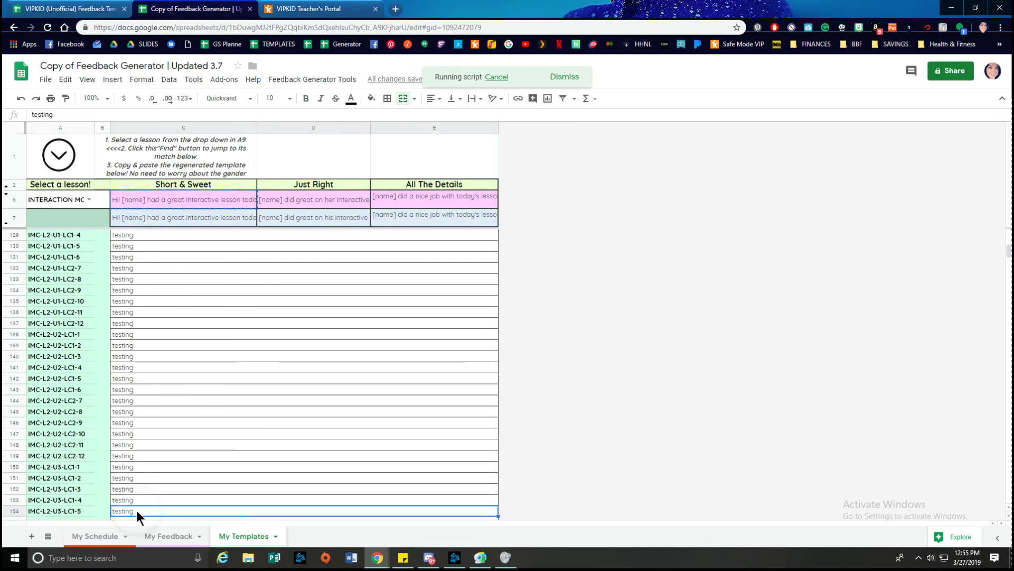
pyautogui.hotkey('ctrl', 'v')
# Look up lesson MC-L3-U12-LC2-12Major Course 2016 in the template list and copy its blue Just Right template.
pyautogui.click(90, 199)
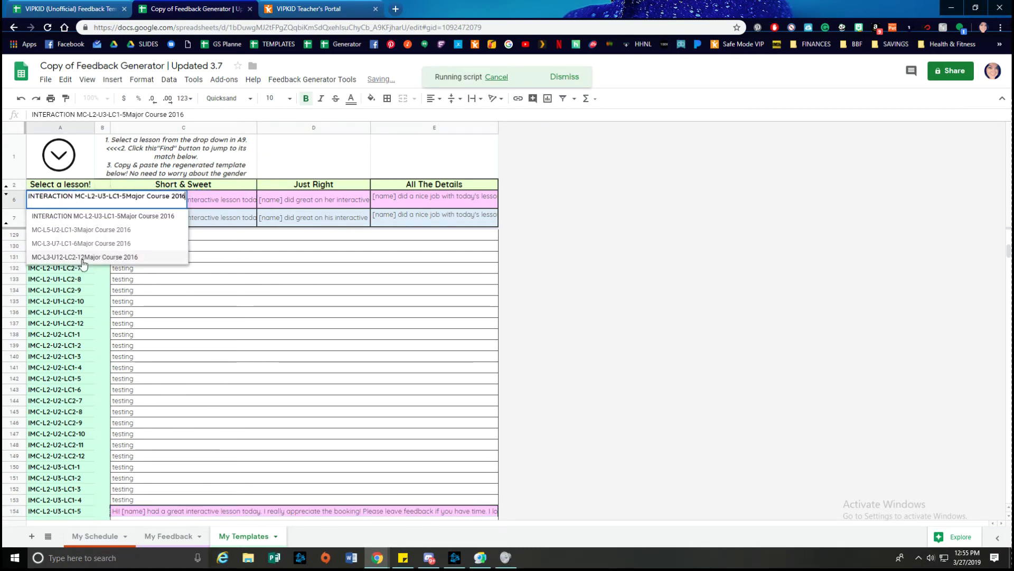
pyautogui.click(74, 255)
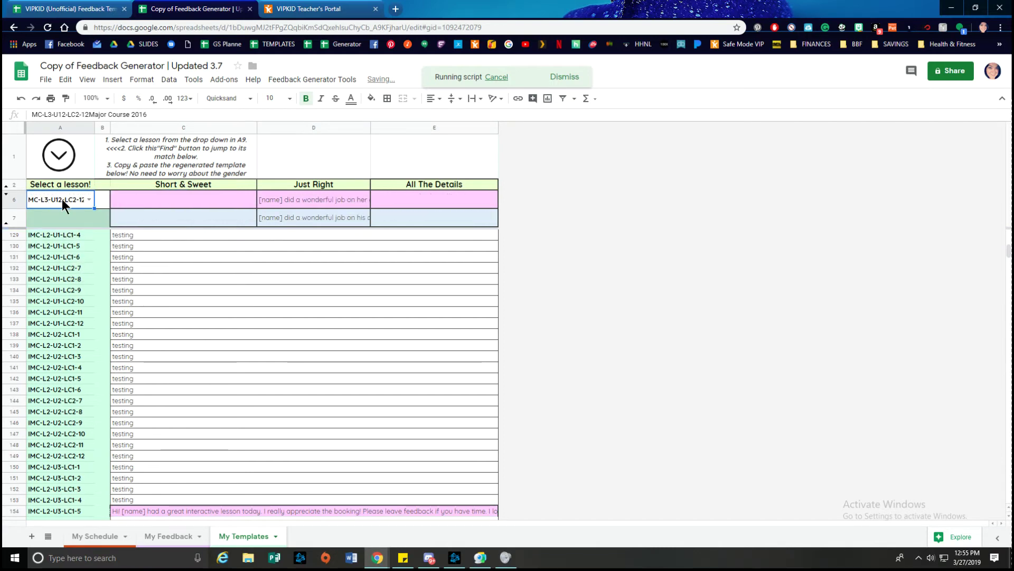
pyautogui.click(64, 161)
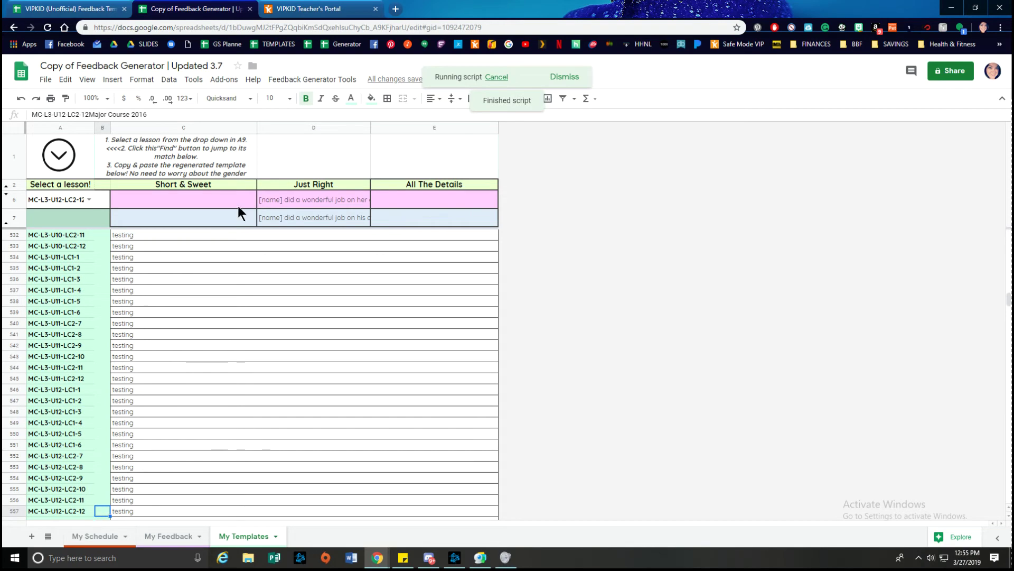
pyautogui.click(295, 219)
pyautogui.hotkey('ctrl', 'c')
pyautogui.click(148, 504)
pyautogui.hotkey('ctrl', 'v')
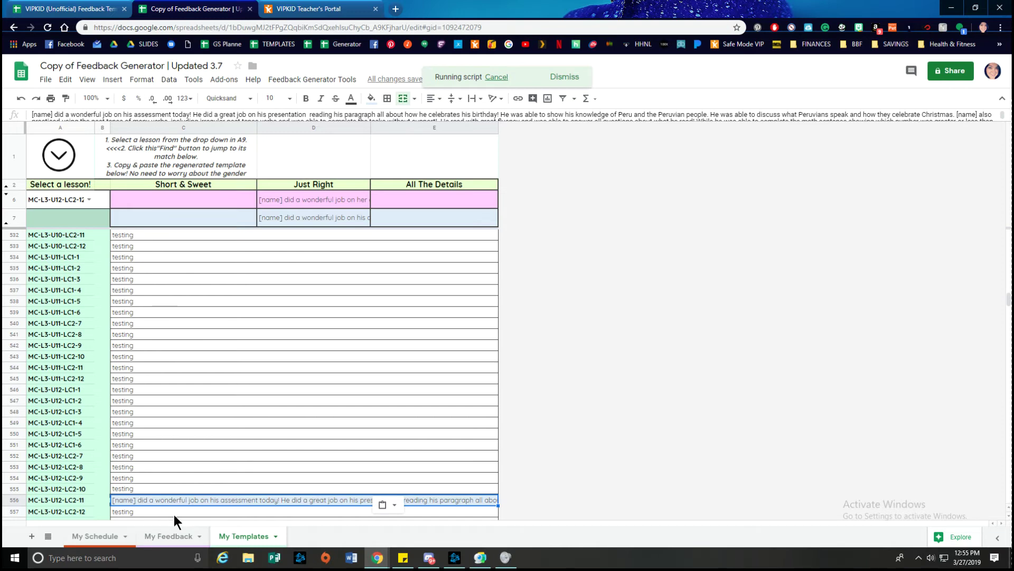
pyautogui.click(19, 100)
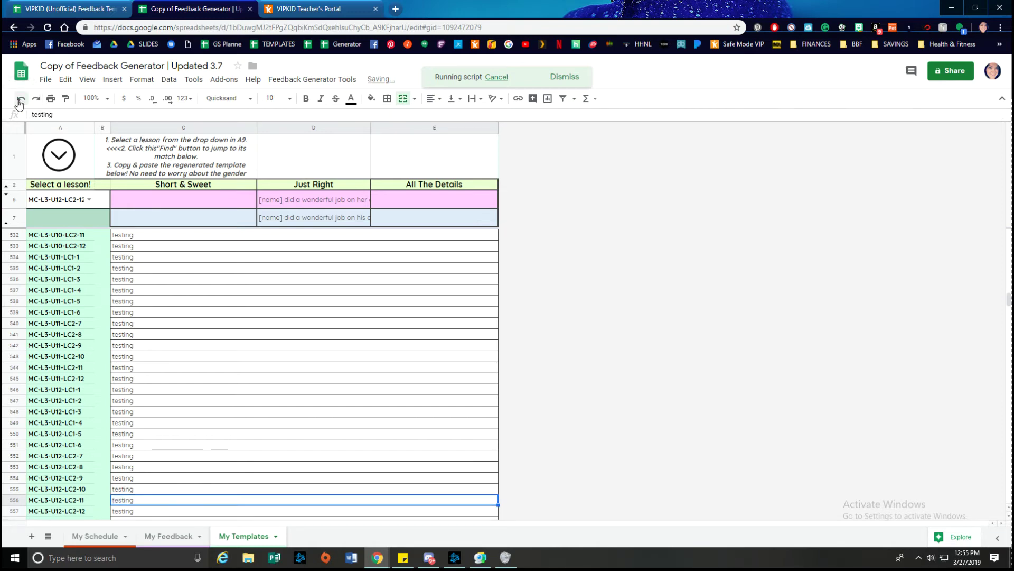
# Paste the copied blue Just Right template into the MC-L3-U12-LC2-12 row, replacing its testing placeholder.
pyautogui.click(134, 509)
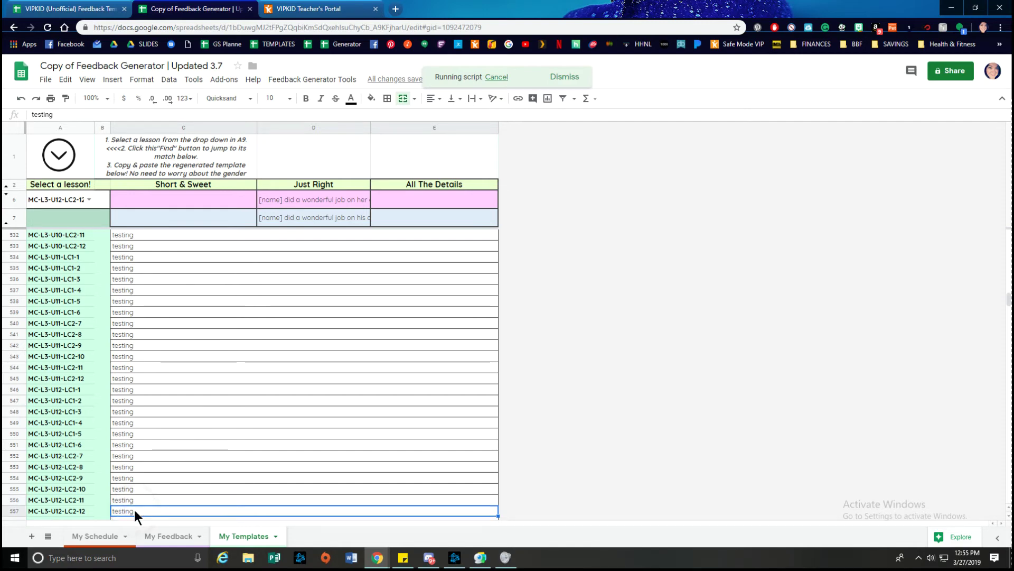
pyautogui.hotkey('ctrl', 'v')
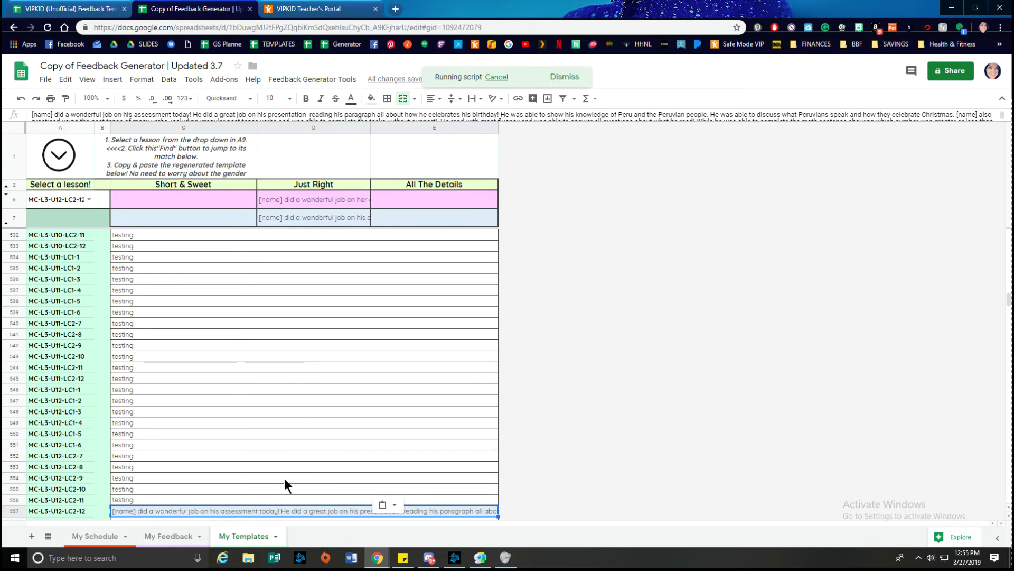
# Refresh the feedback on My Feedback and review the My Girl Template and My Boy Template columns for every student.
pyautogui.click(168, 536)
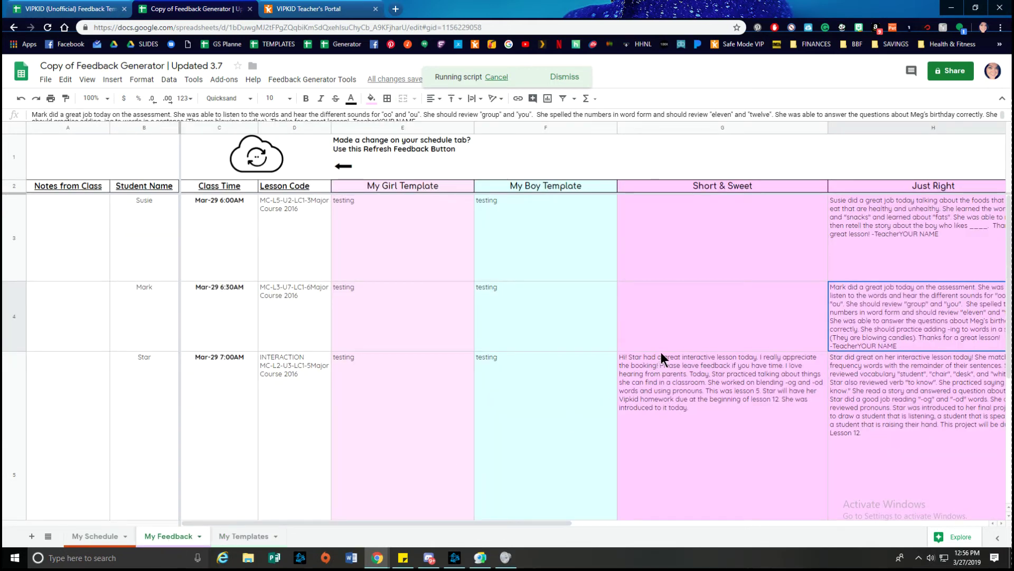
pyautogui.click(254, 158)
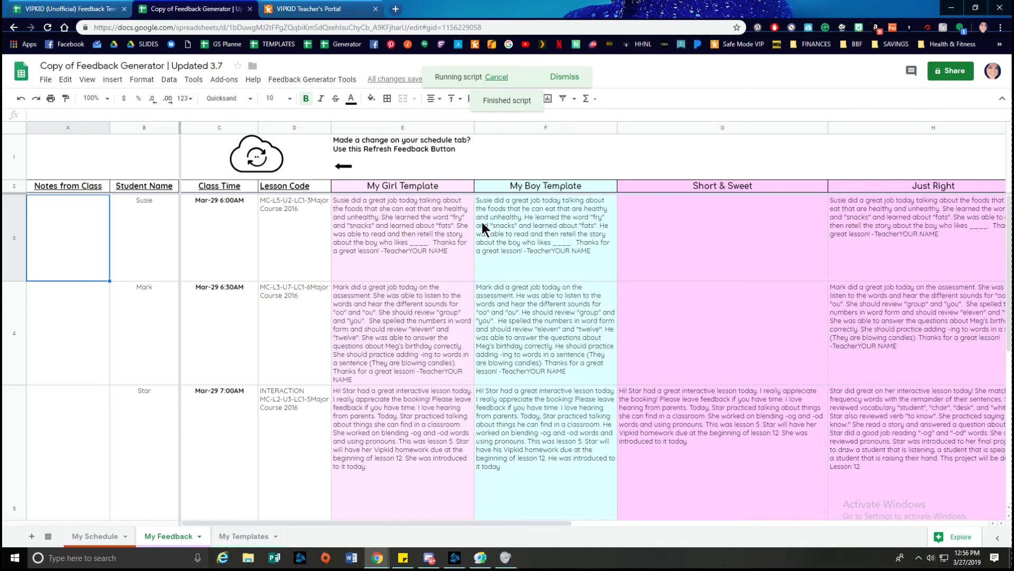
pyautogui.click(430, 304)
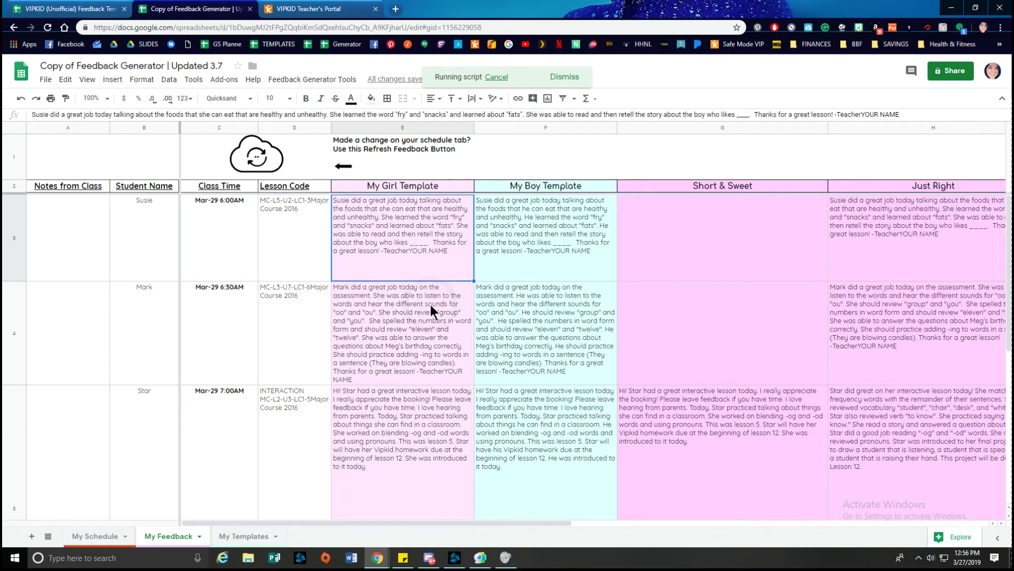
pyautogui.click(563, 355)
pyautogui.scroll(-5, 562, 353)
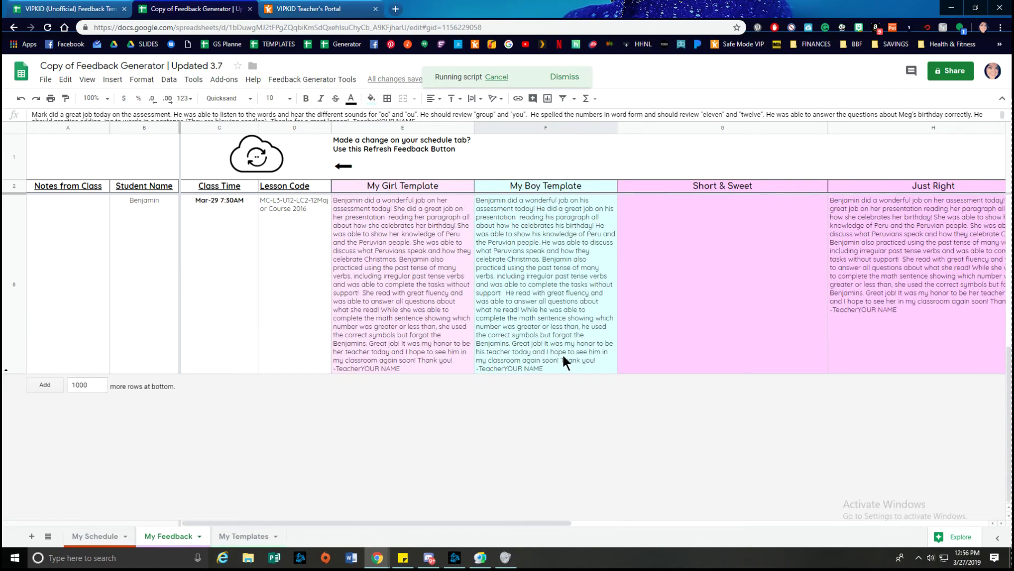
pyautogui.scroll(3, 562, 353)
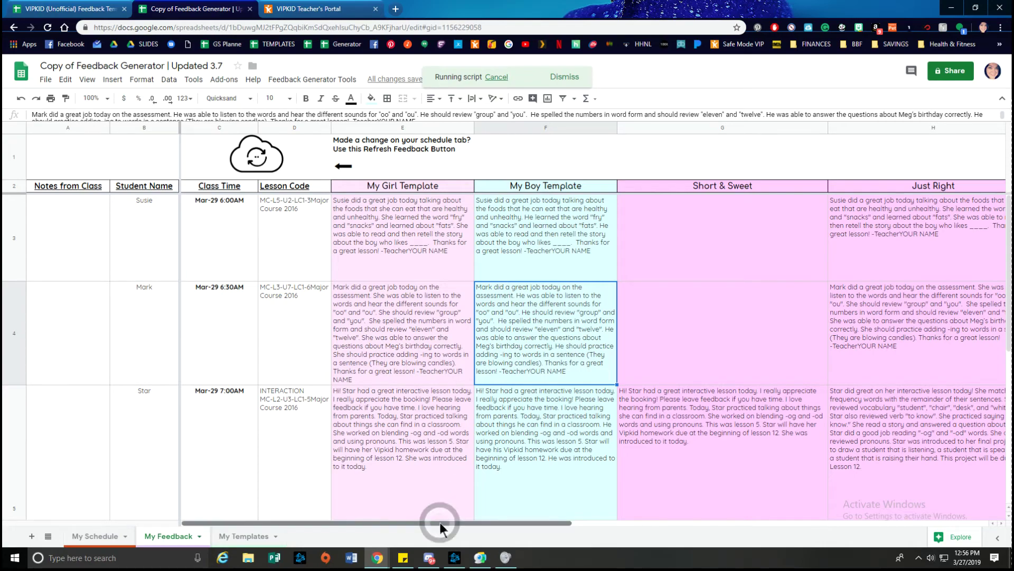
# Compare the lesson codes with the girl and boy templates in the 6:00AM and 7:00AM class rows.
pyautogui.moveTo(439, 522)
pyautogui.mouseDown()
pyautogui.moveTo(911, 490)
pyautogui.moveTo(423, 520)
pyautogui.mouseUp()
pyautogui.moveTo(548, 525); pyautogui.dragTo(510, 524)
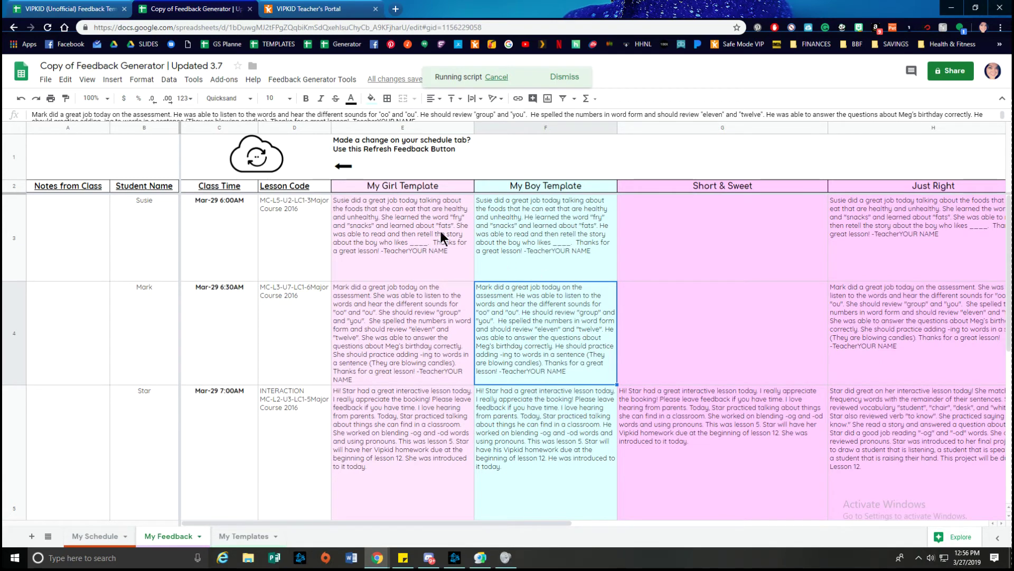
pyautogui.click(268, 202)
pyautogui.tripleClick(268, 202)
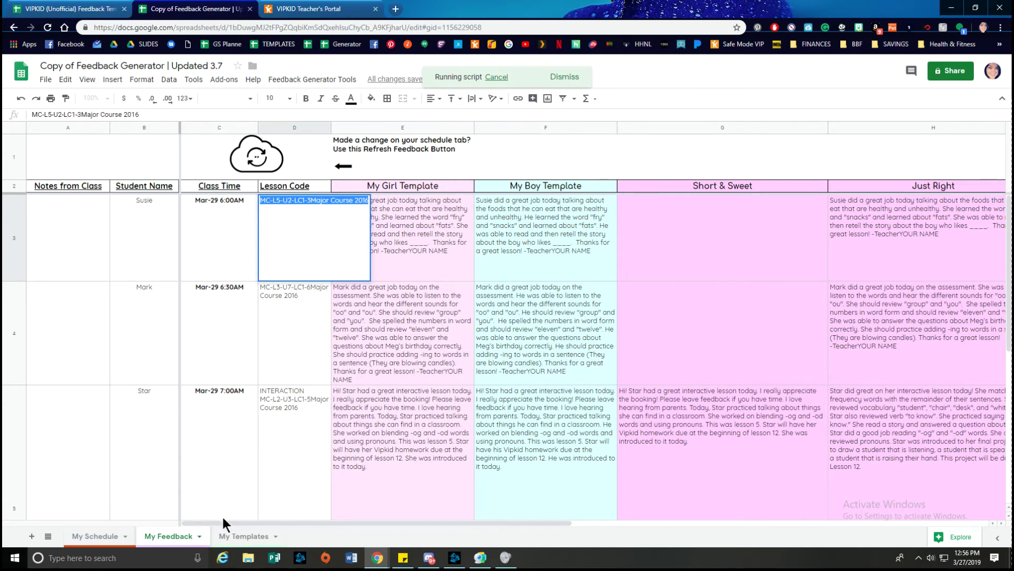
pyautogui.click(550, 242)
pyautogui.click(381, 237)
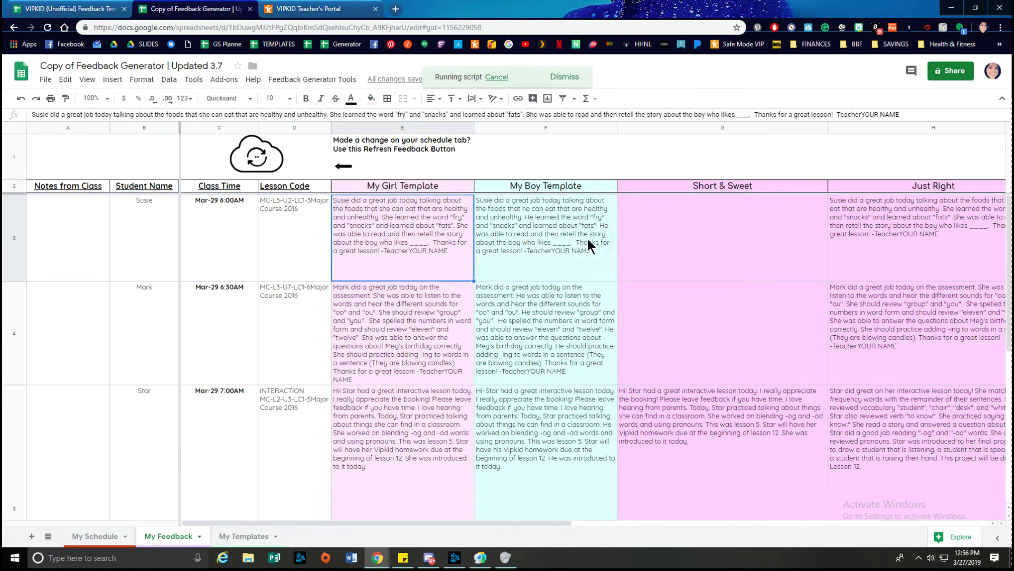
pyautogui.click(553, 236)
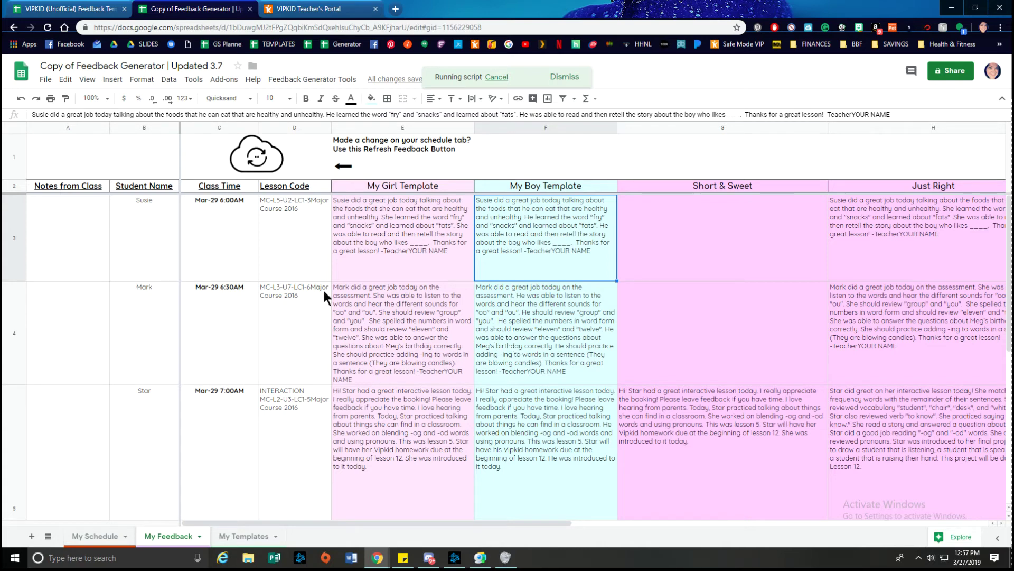
pyautogui.click(531, 426)
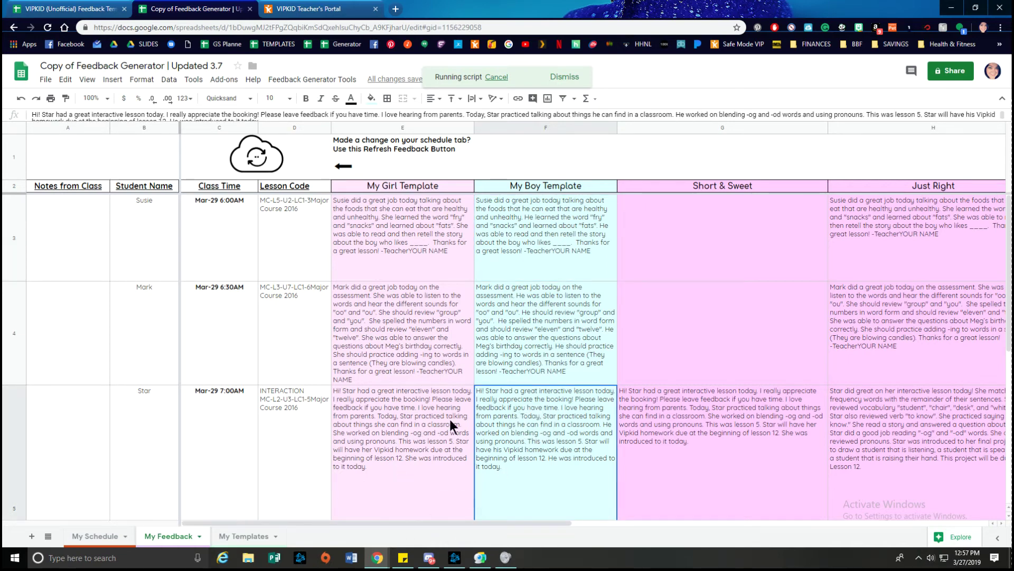
# View My Schedule and open the VIPKid Google Slides Group (Official) page on Facebook in a new tab.
pyautogui.click(99, 536)
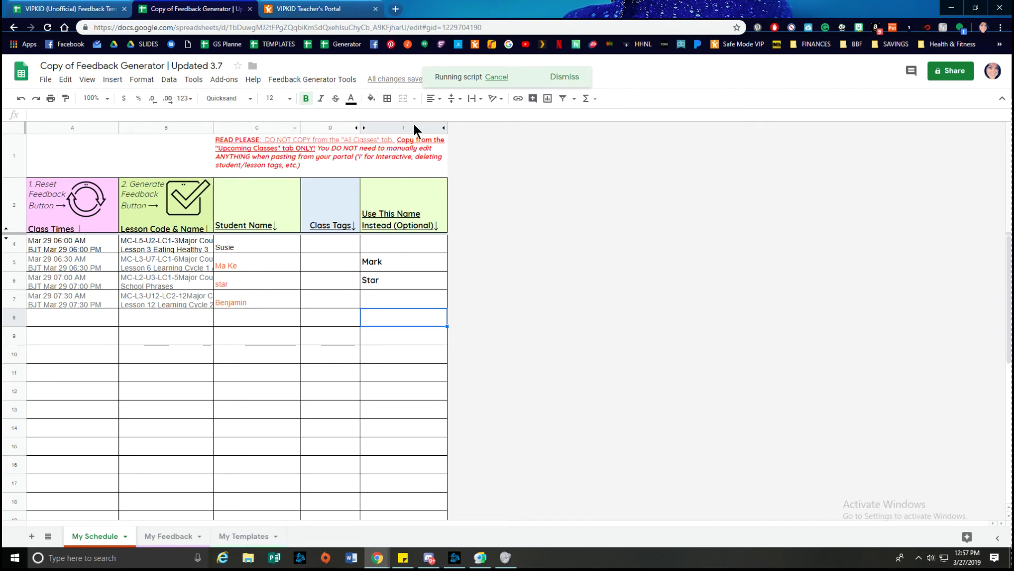
pyautogui.moveTo(1013, 113); pyautogui.dragTo(475, 3)
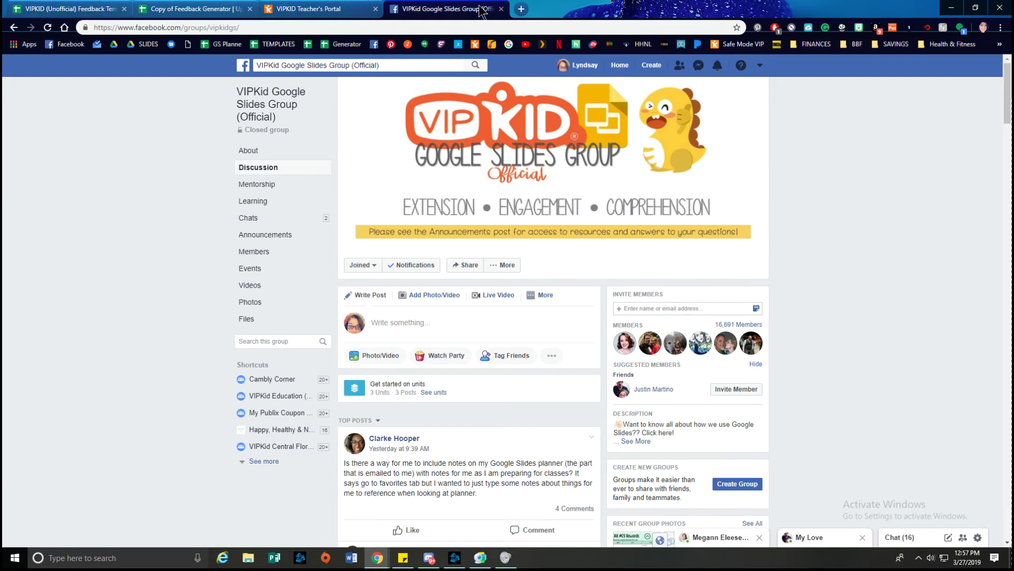
# Open the GS Planner spreadsheet in another new tab and view its My Feedback sheet.
pyautogui.click(521, 10)
pyautogui.click(220, 46)
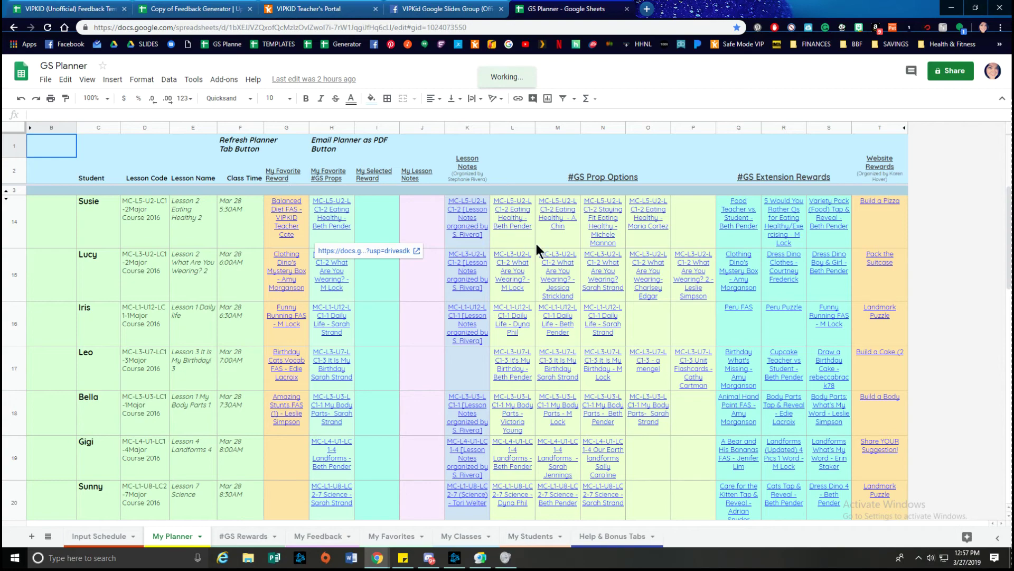
pyautogui.click(312, 536)
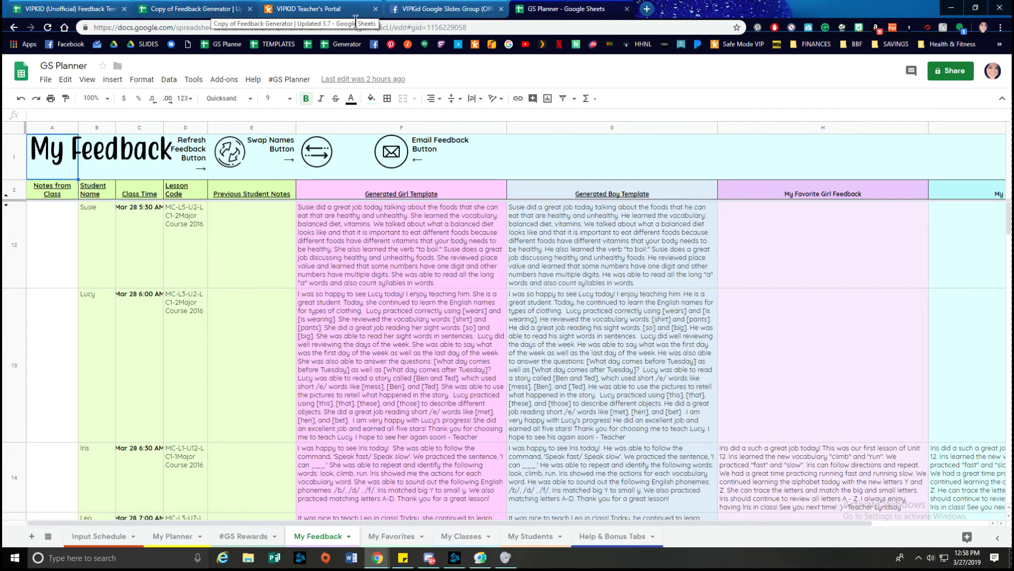
# Return to the Copy of Feedback Generator spreadsheet and reset the feedback to clear My Schedule.
pyautogui.click(446, 8)
pyautogui.click(339, 10)
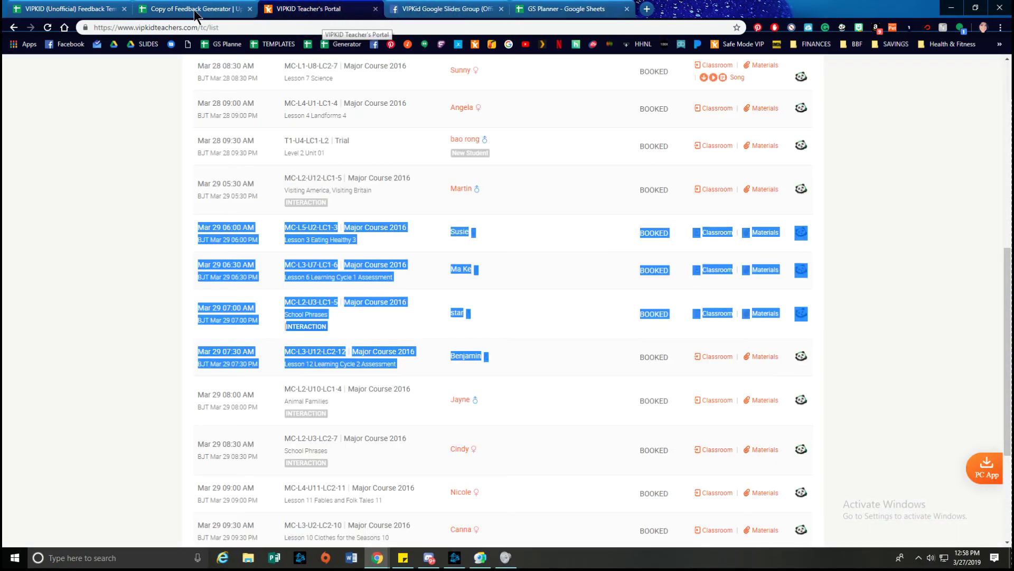
pyautogui.click(190, 9)
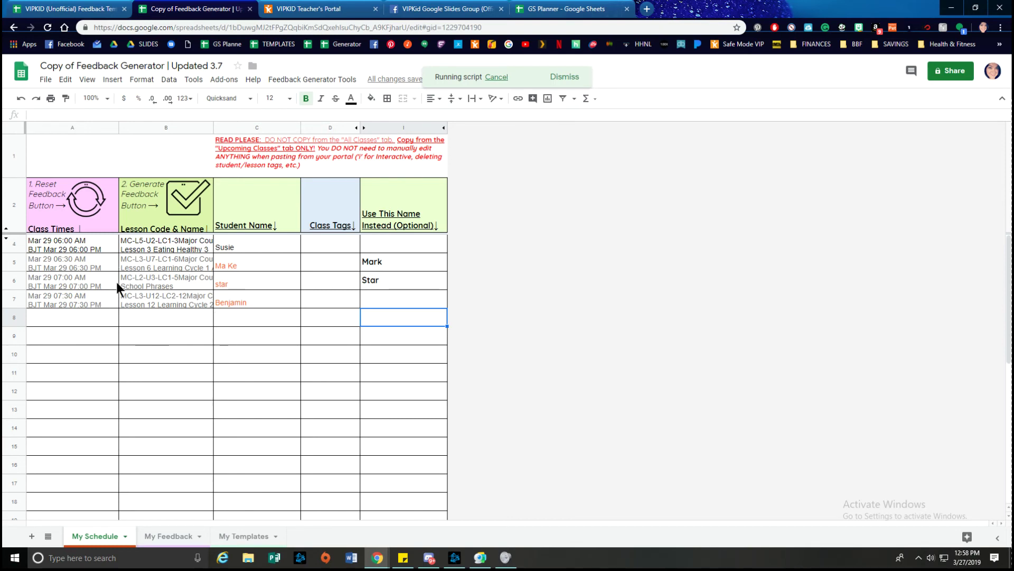
pyautogui.click(93, 204)
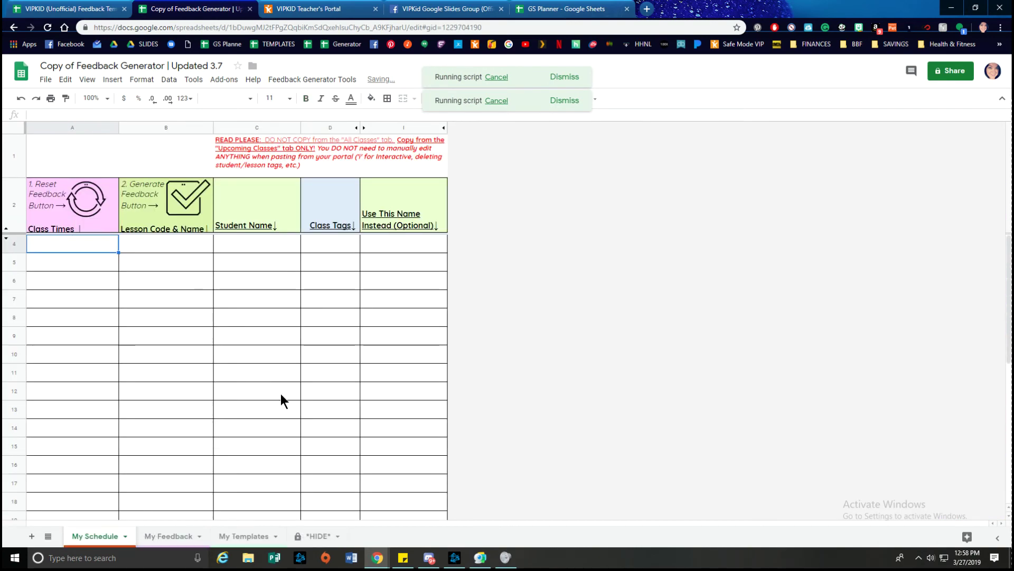
# Check in My Templates the saved templates for lessons MC-L3-U12-LC2-12 and MC-L5-U2-LC1-3.
pyautogui.click(250, 536)
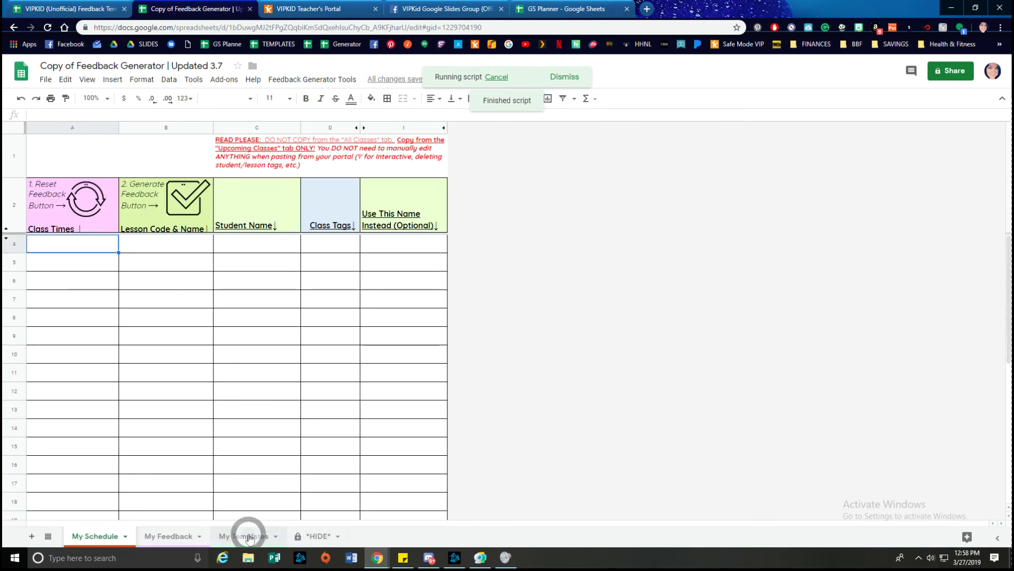
pyautogui.scroll(-2, 260, 410)
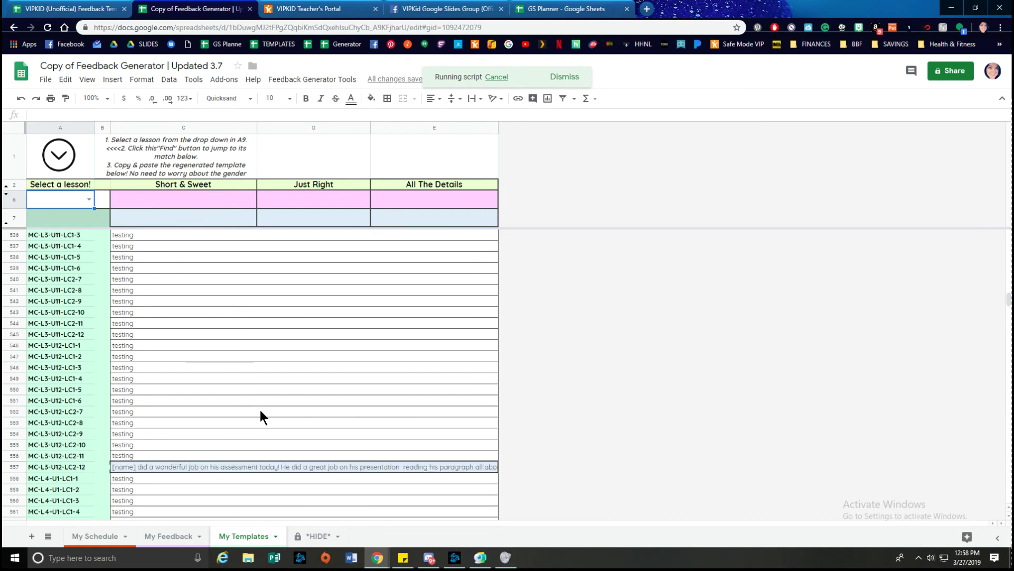
pyautogui.click(239, 427)
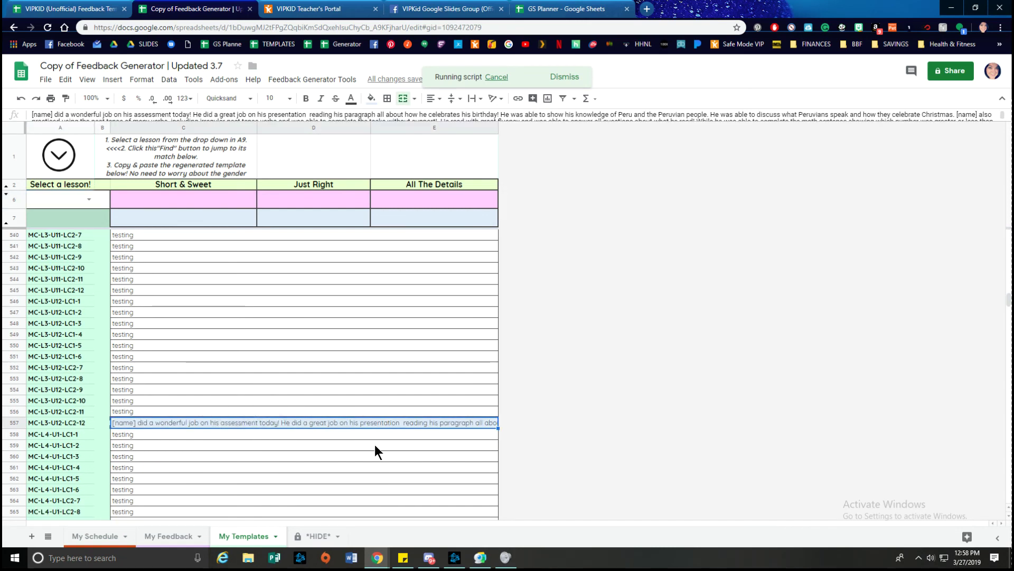
pyautogui.scroll(-12, 375, 445)
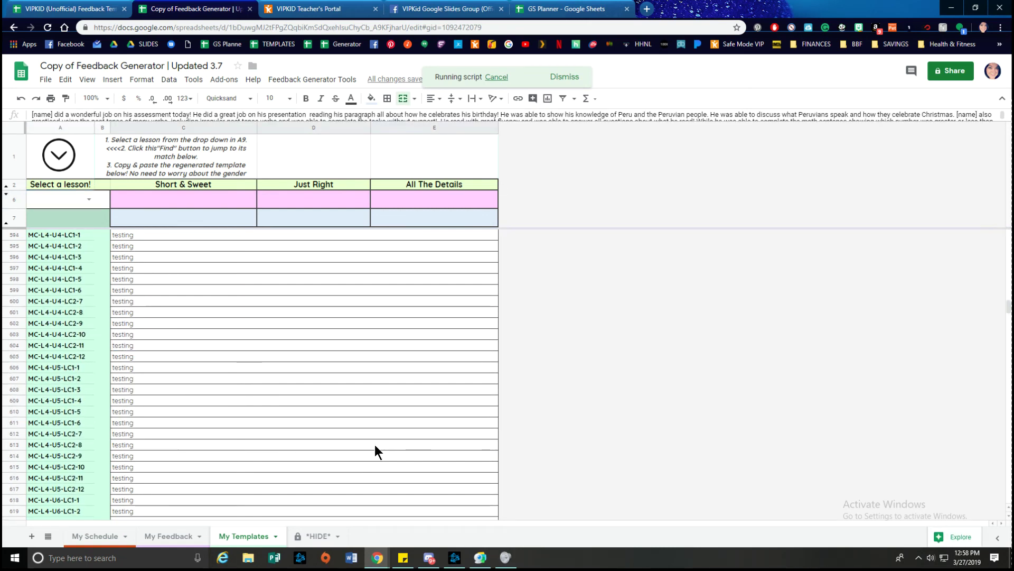
pyautogui.scroll(-20, 375, 445)
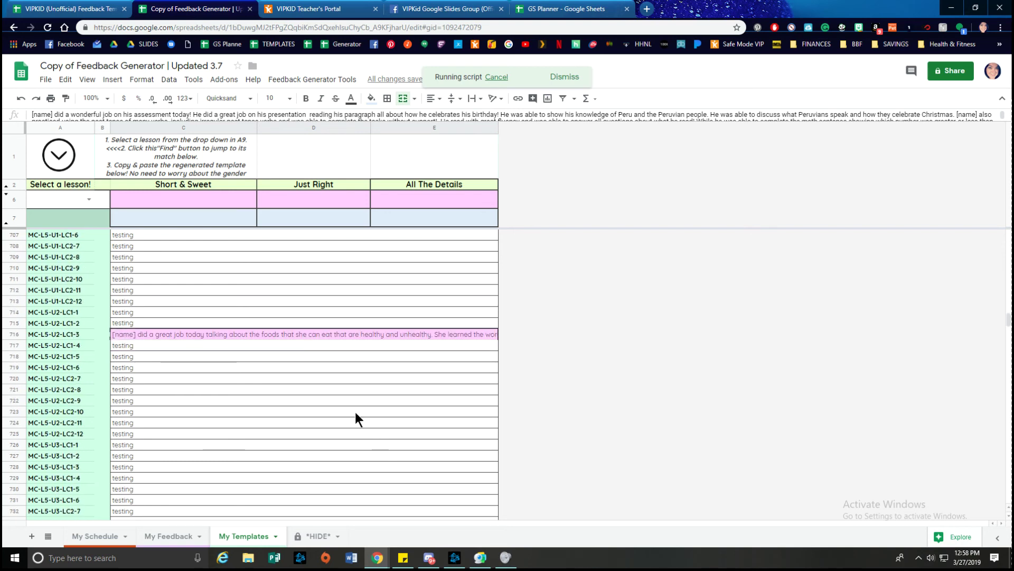
pyautogui.click(252, 334)
pyautogui.scroll(-12, 305, 441)
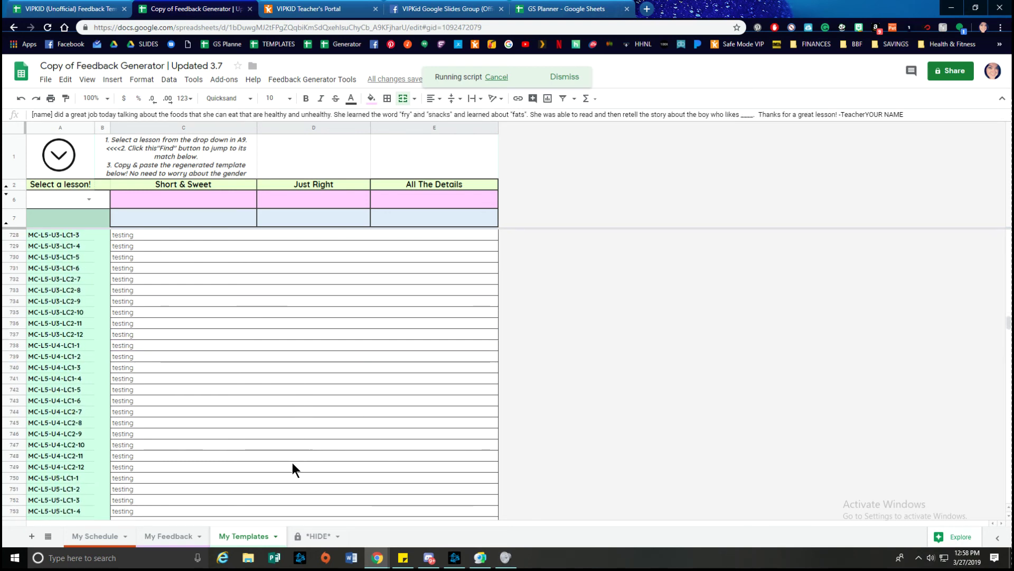
pyautogui.click(96, 535)
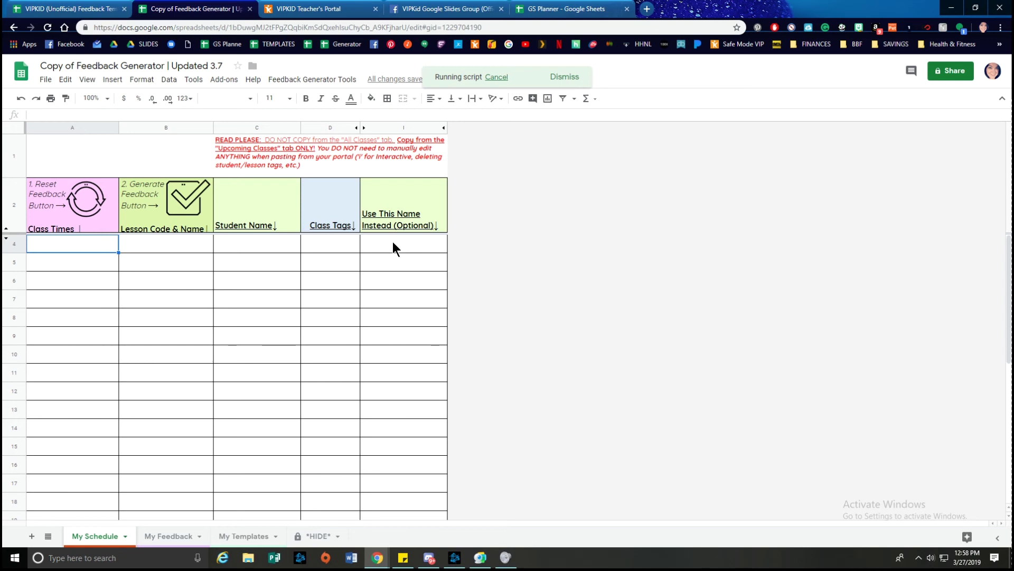
pyautogui.moveTo(100, 250); pyautogui.dragTo(230, 285)
pyautogui.click(289, 319)
pyautogui.click(157, 281)
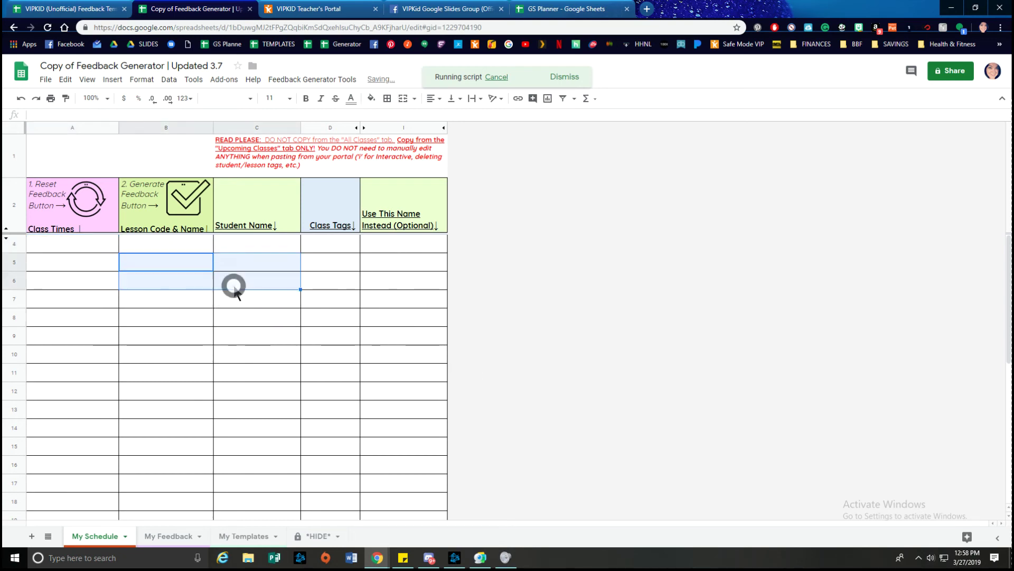
pyautogui.click(231, 286)
pyautogui.click(221, 332)
pyautogui.click(270, 142)
pyautogui.click(248, 198)
pyautogui.click(109, 170)
pyautogui.click(145, 219)
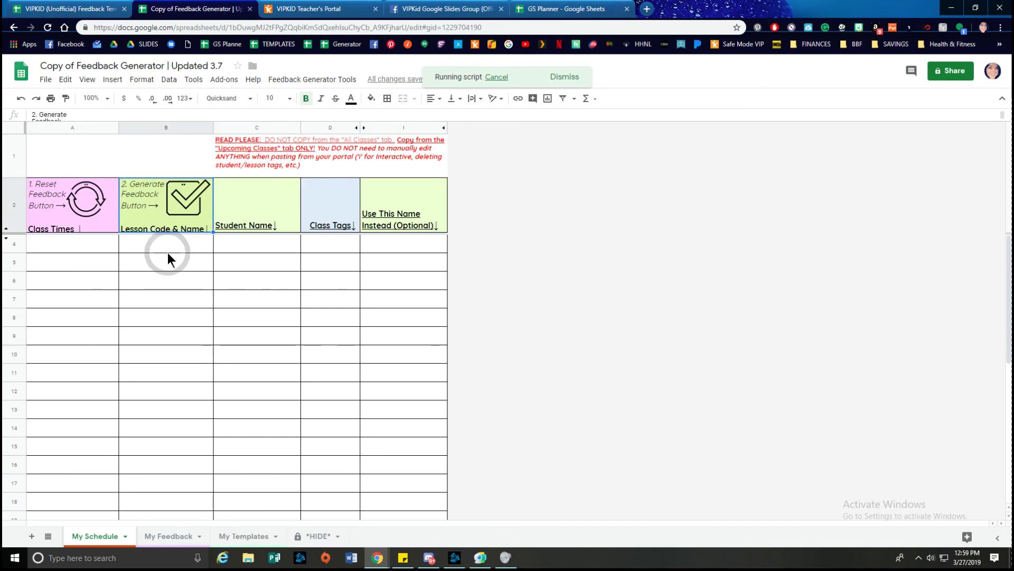
pyautogui.click(186, 279)
pyautogui.moveTo(327, 281); pyautogui.dragTo(210, 284)
pyautogui.moveTo(249, 336); pyautogui.dragTo(252, 359)
pyautogui.click(269, 390)
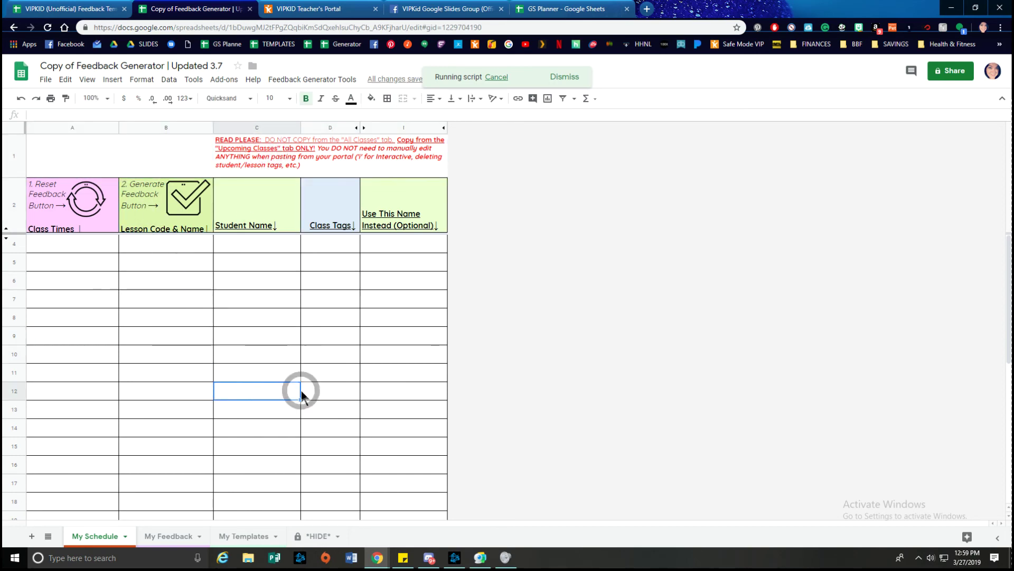
pyautogui.click(369, 319)
pyautogui.click(369, 353)
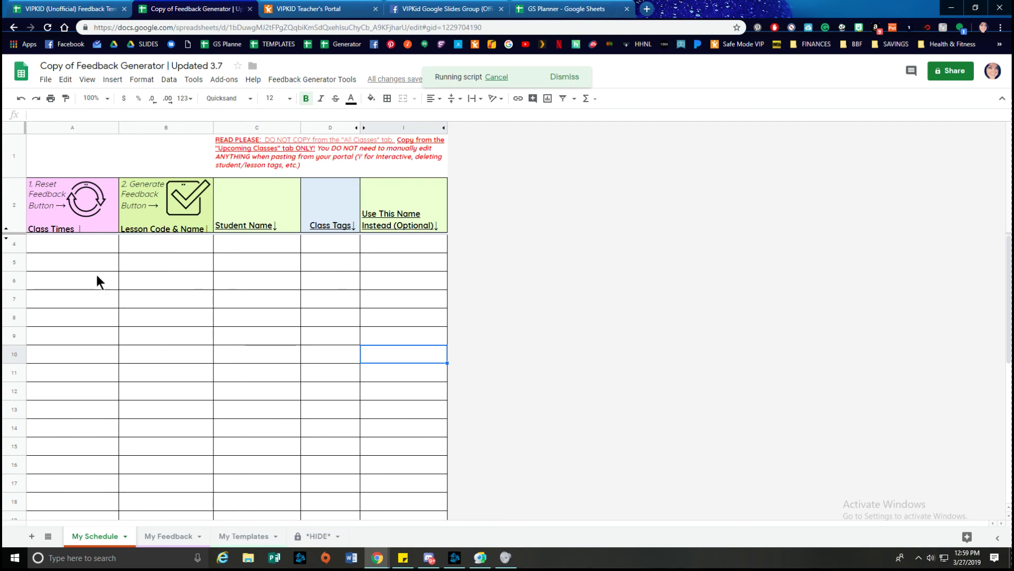
pyautogui.click(75, 240)
pyautogui.moveTo(74, 241); pyautogui.dragTo(300, 398)
pyautogui.click(324, 409)
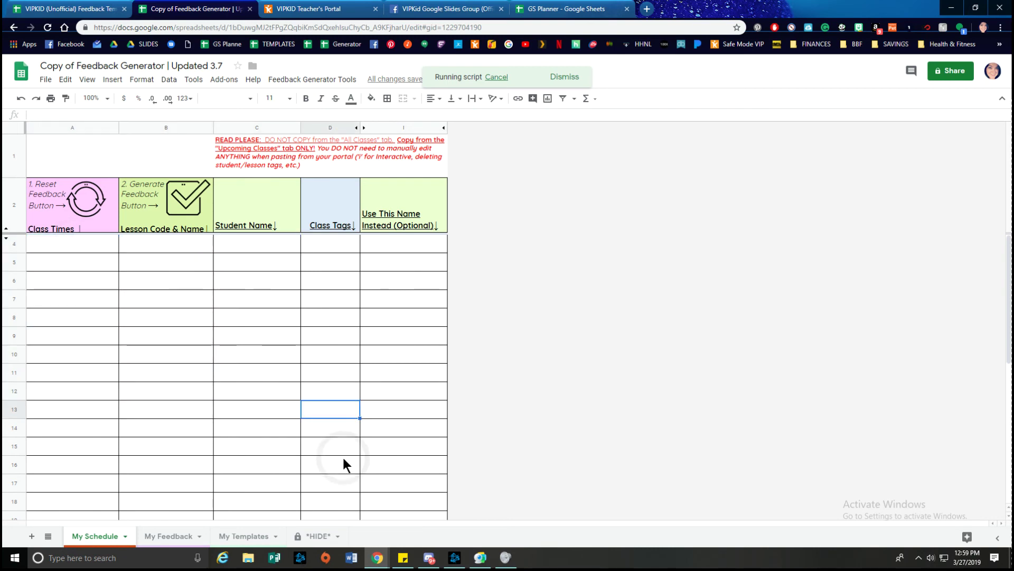
pyautogui.click(245, 536)
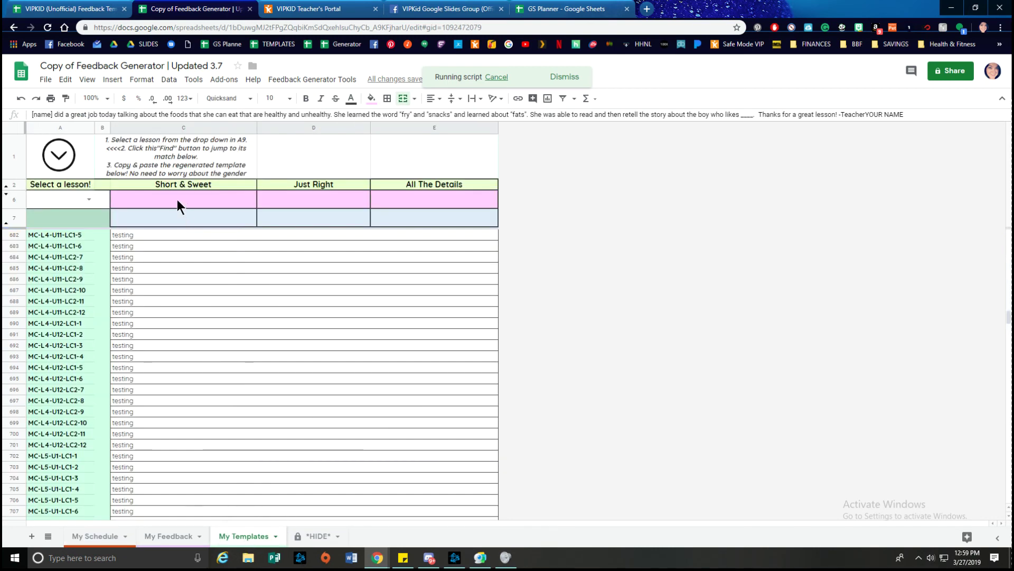
pyautogui.click(261, 424)
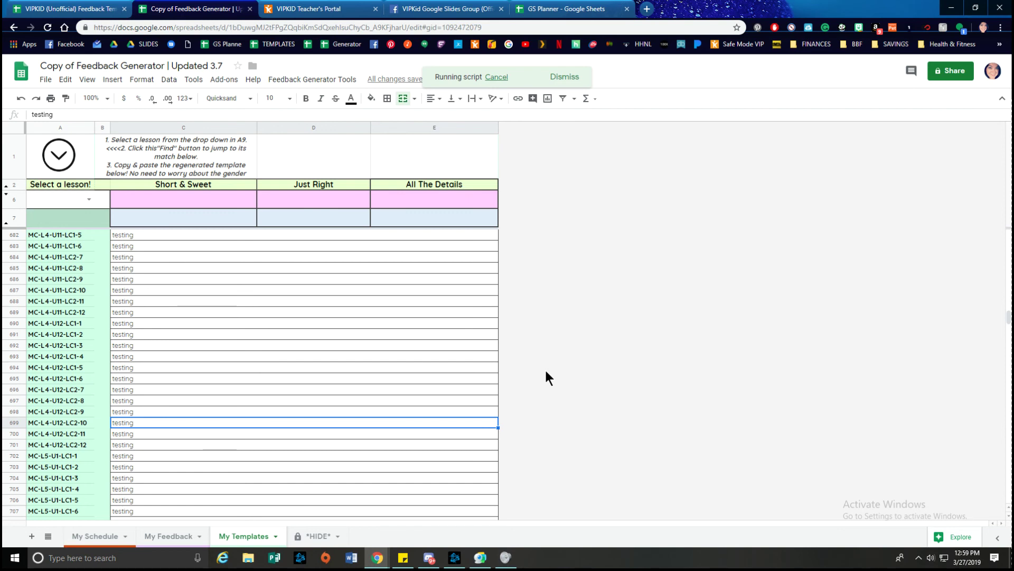
pyautogui.click(654, 316)
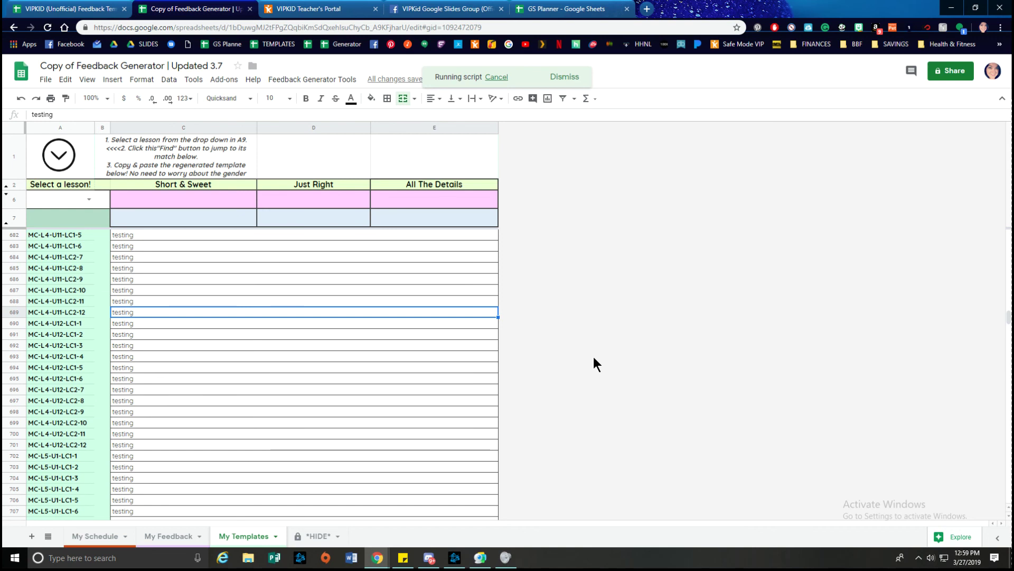
# View the Feedback Generator link in the VIPKID (Unofficial) Feedback Templates spreadsheet, and return to the Copy of Feedback Generator.
pyautogui.click(75, 9)
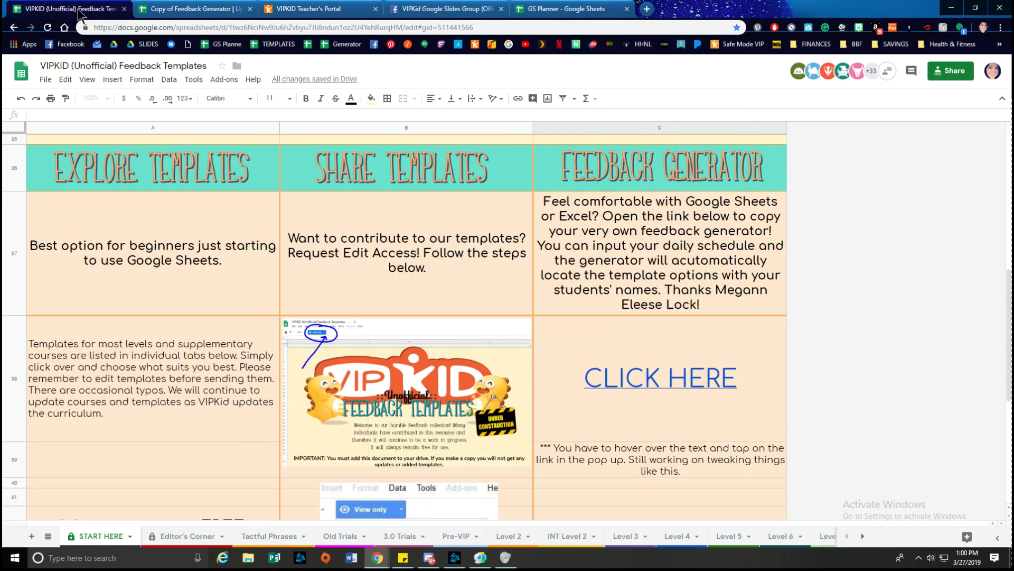
pyautogui.moveTo(641, 375)
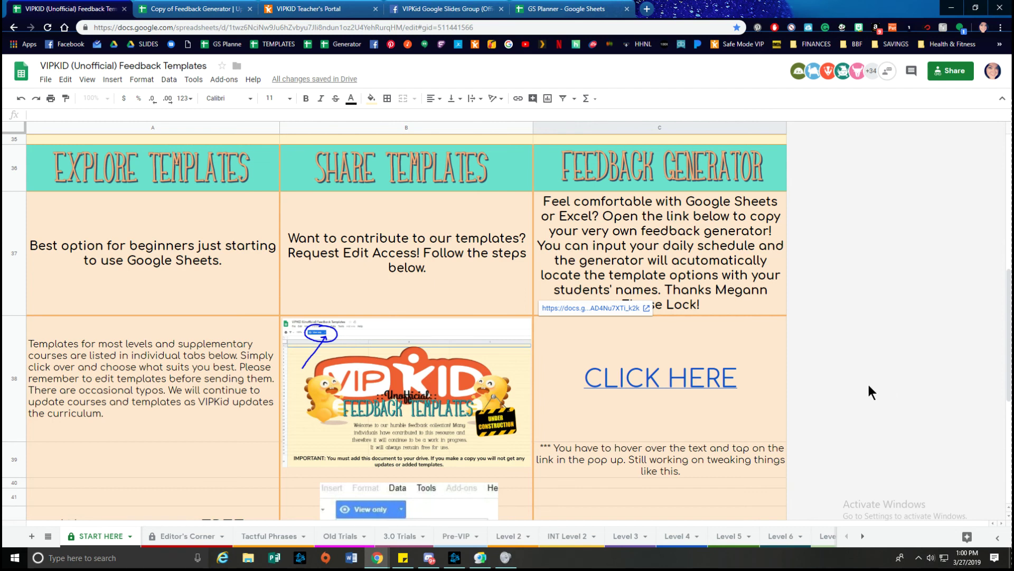
pyautogui.click(182, 9)
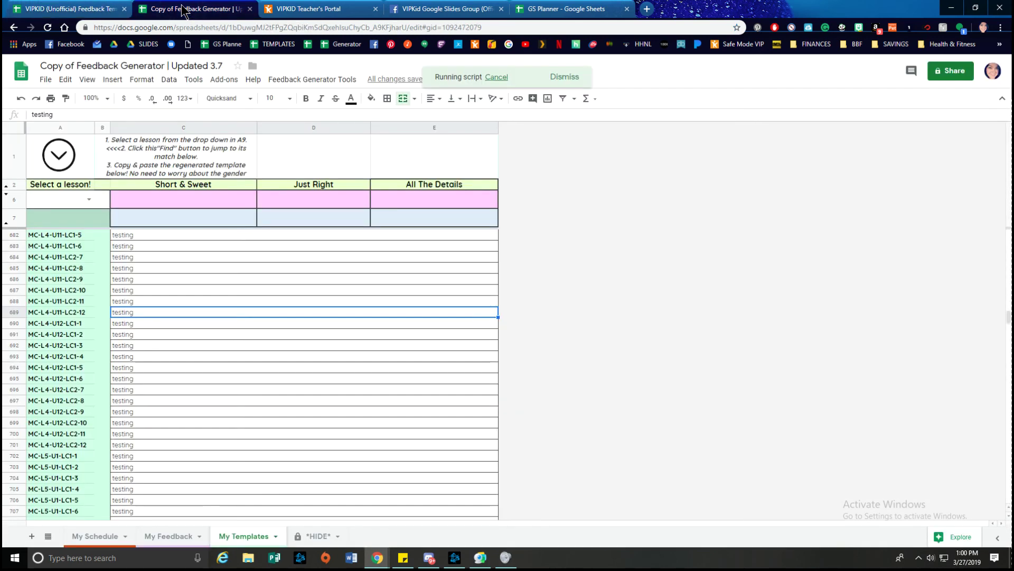
# Copy all the saved template text in My Templates, from lesson T1-U1-LC1-L0 down through MC-L6-U4-LC2-10.
pyautogui.scroll(20, 248, 302)
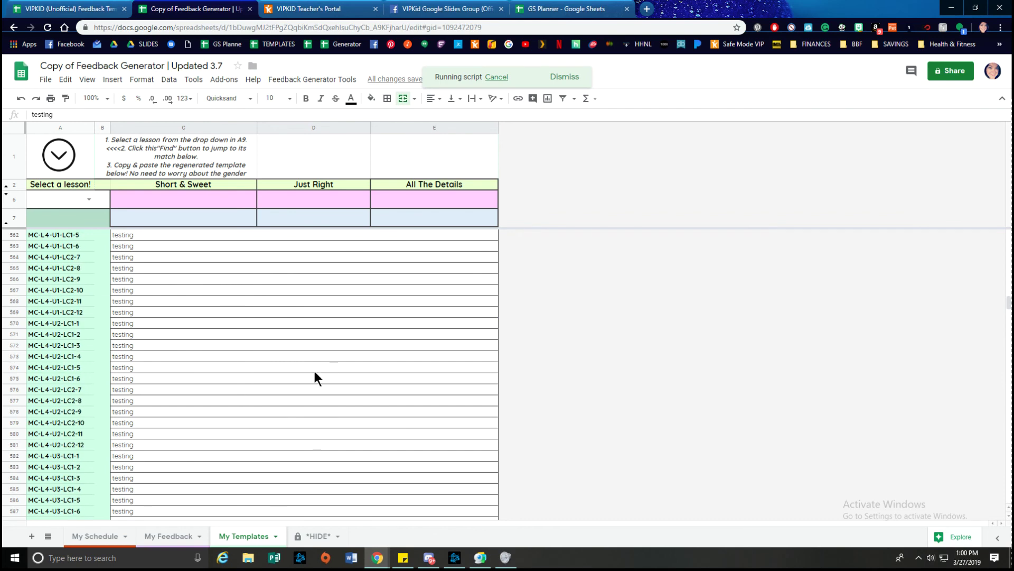
pyautogui.scroll(15, 315, 371)
pyautogui.scroll(20, 313, 379)
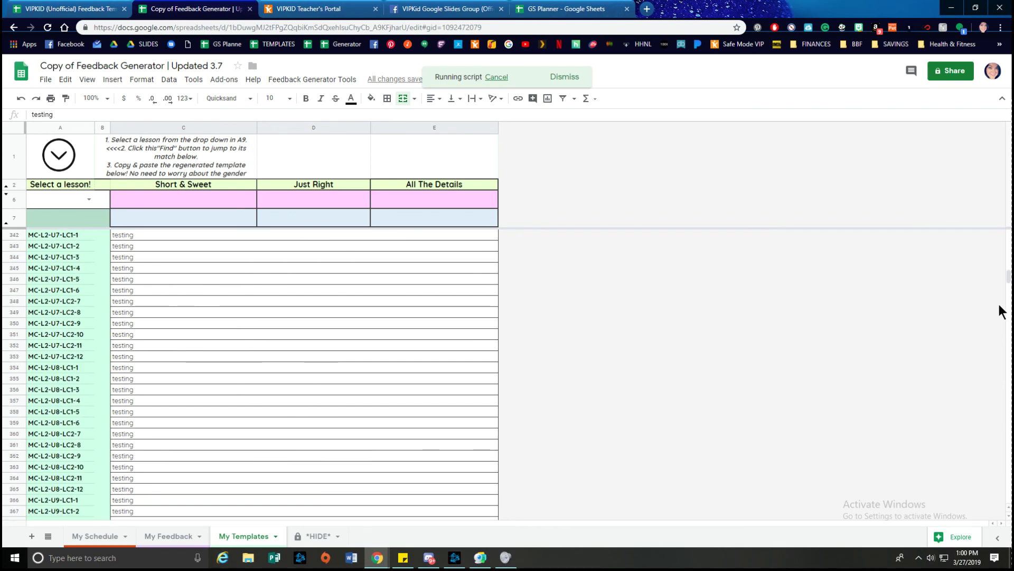
pyautogui.moveTo(1008, 276); pyautogui.dragTo(1008, 236)
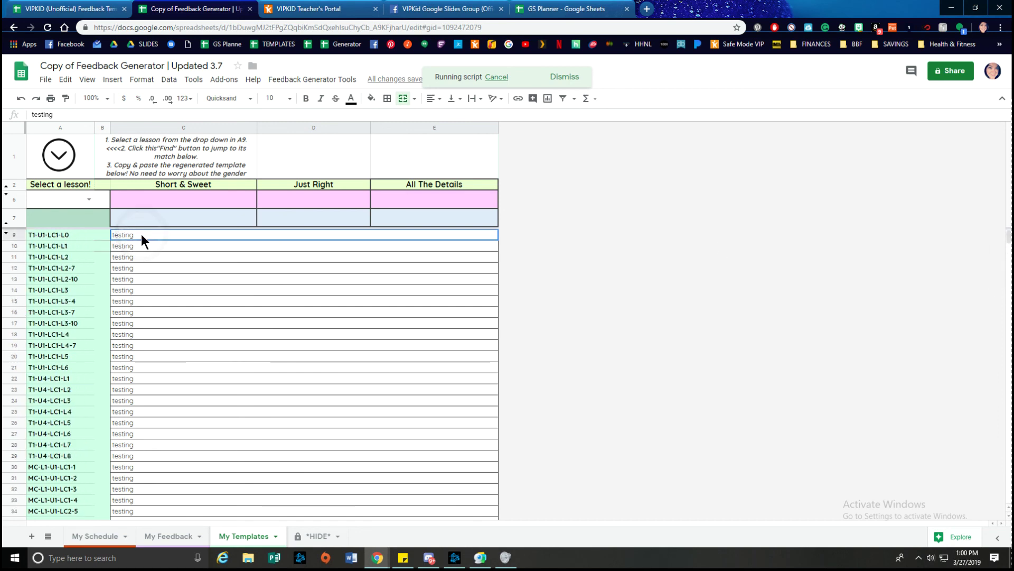
pyautogui.moveTo(142, 234); pyautogui.dragTo(321, 569)
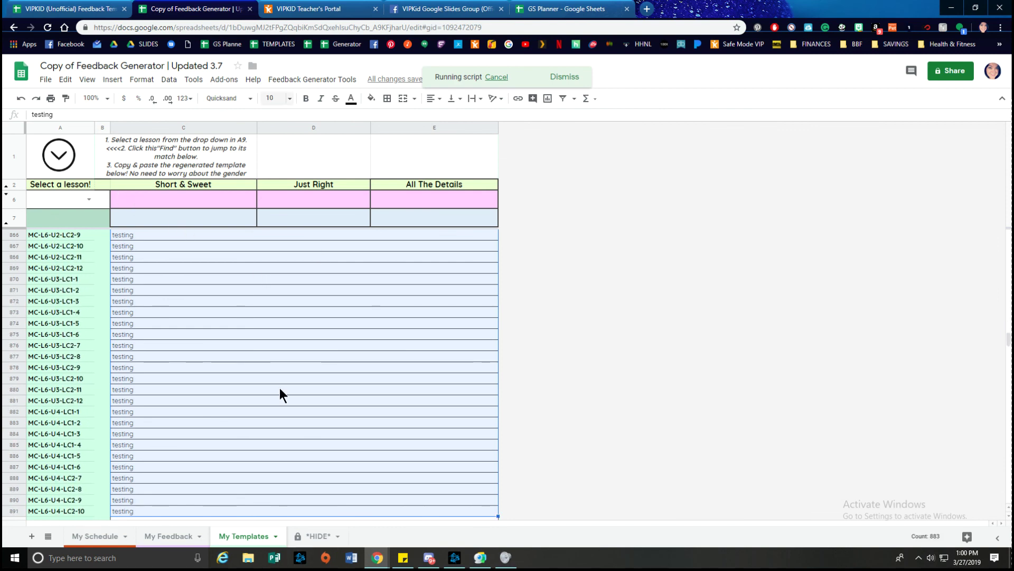
pyautogui.hotkey('ctrl', 'c')
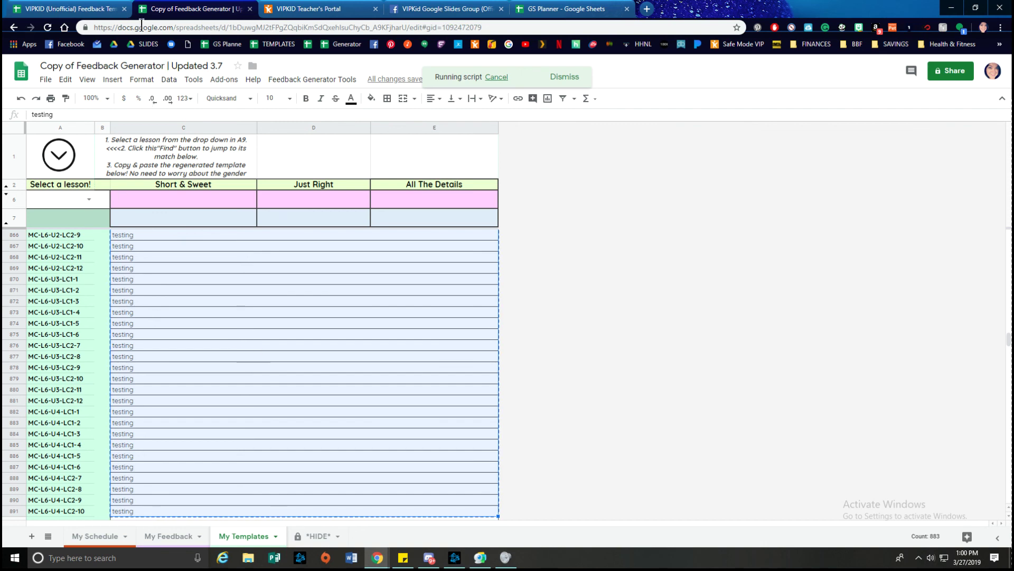
# Switch briefly to the GS Planner, return to the Copy of Feedback Generator, and paste the copied templates into My Templates starting at lesson T1-U1-LC1-L0.
pyautogui.click(550, 8)
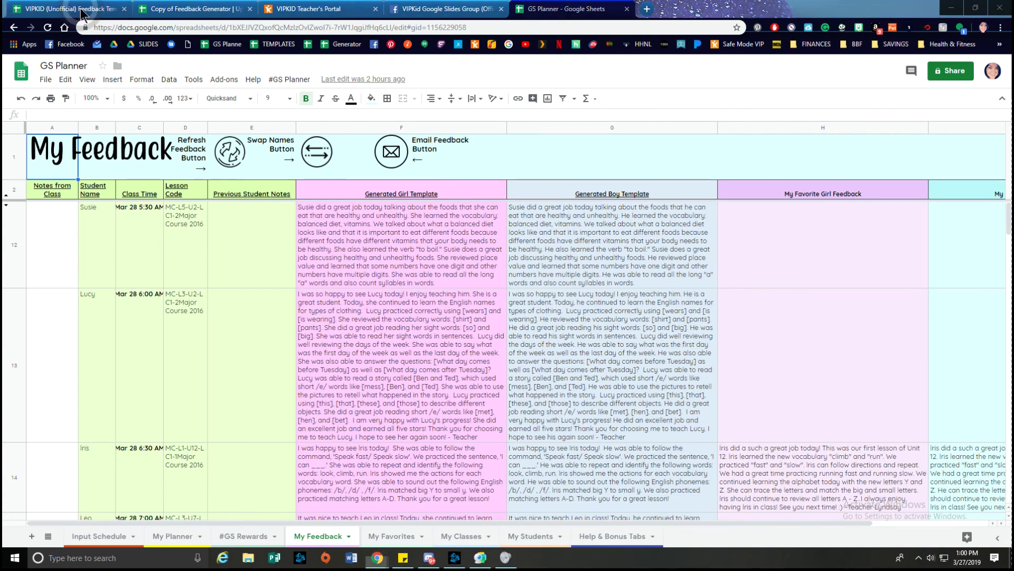
pyautogui.click(82, 9)
pyautogui.click(204, 8)
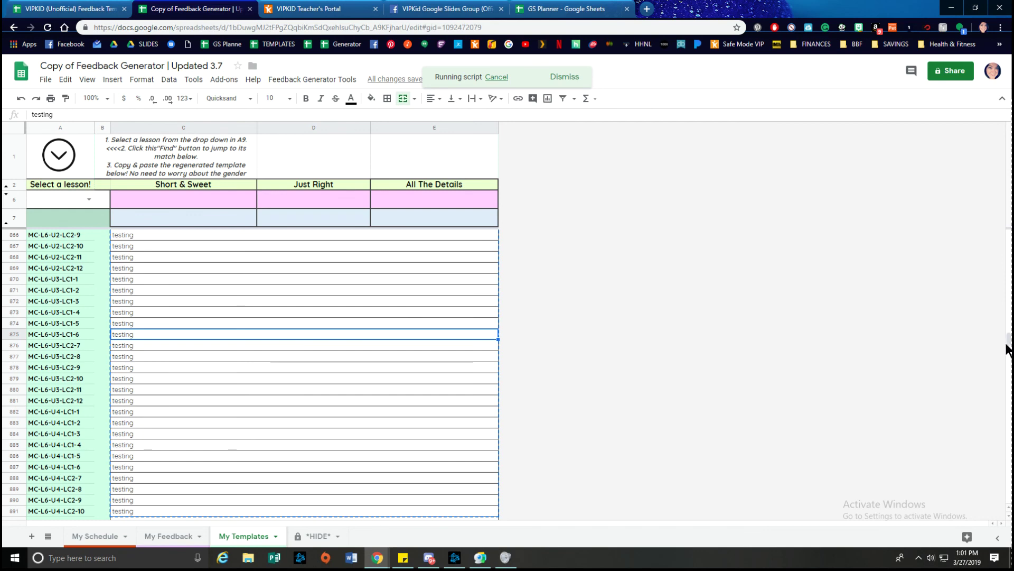
pyautogui.moveTo(1006, 344); pyautogui.dragTo(1006, 237)
pyautogui.click(139, 237)
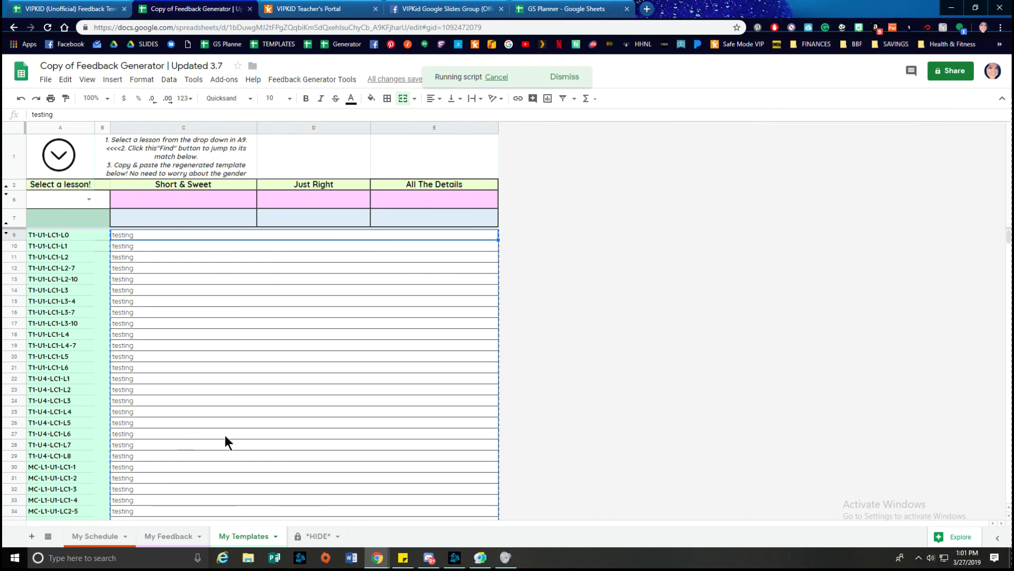
pyautogui.click(387, 358)
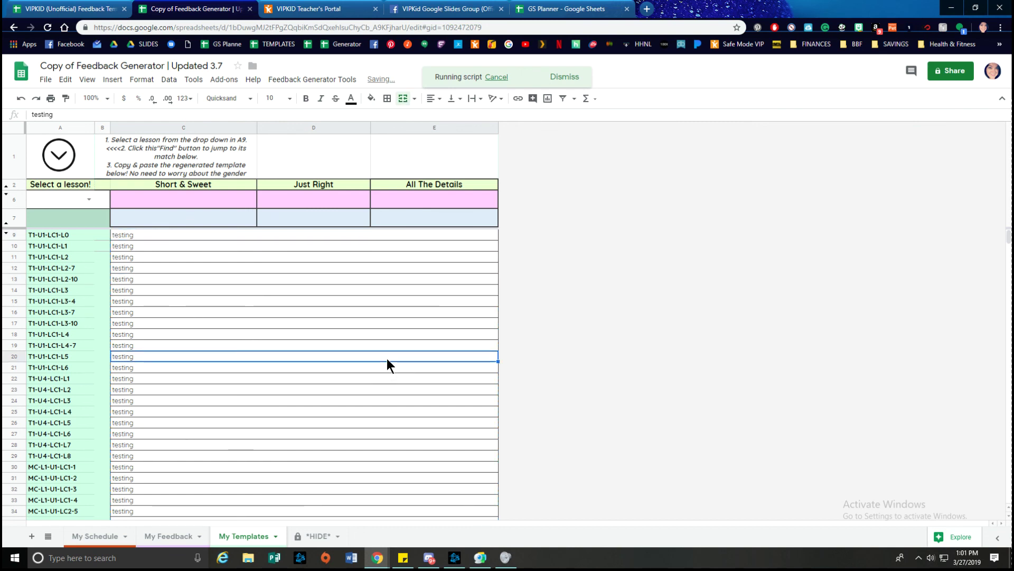